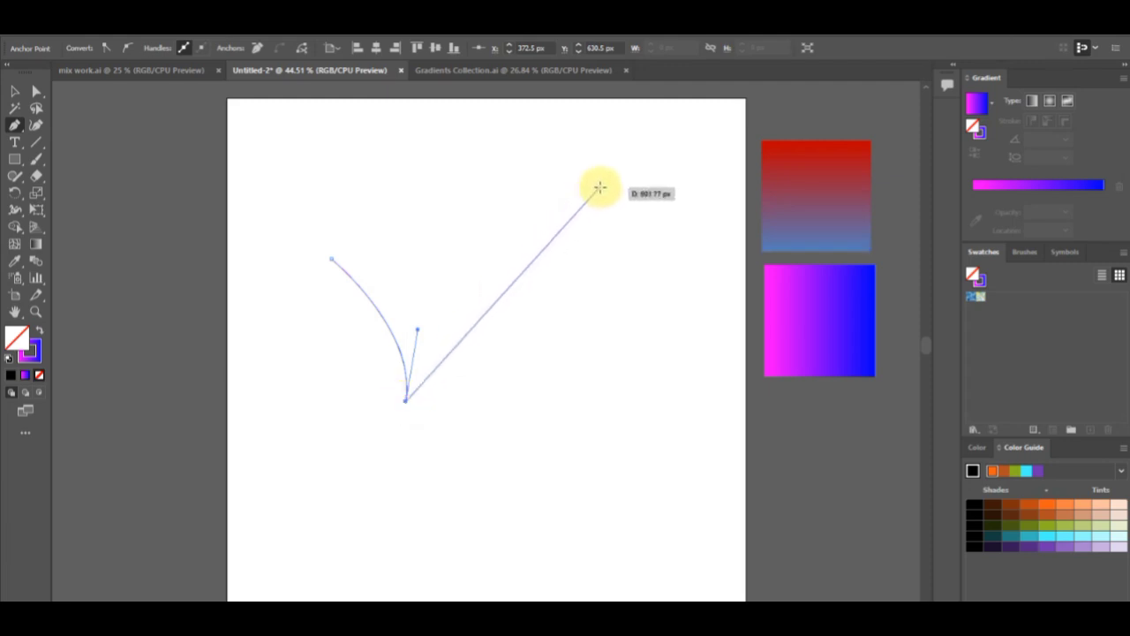
Complete the open V-shaped path with a curved right arm ending in a smooth anchor near X 782.5 px, Y 178.5 px.
{"action": "left_click_drag", "start_coordinate": [602, 184], "coordinate": [705, 160]}
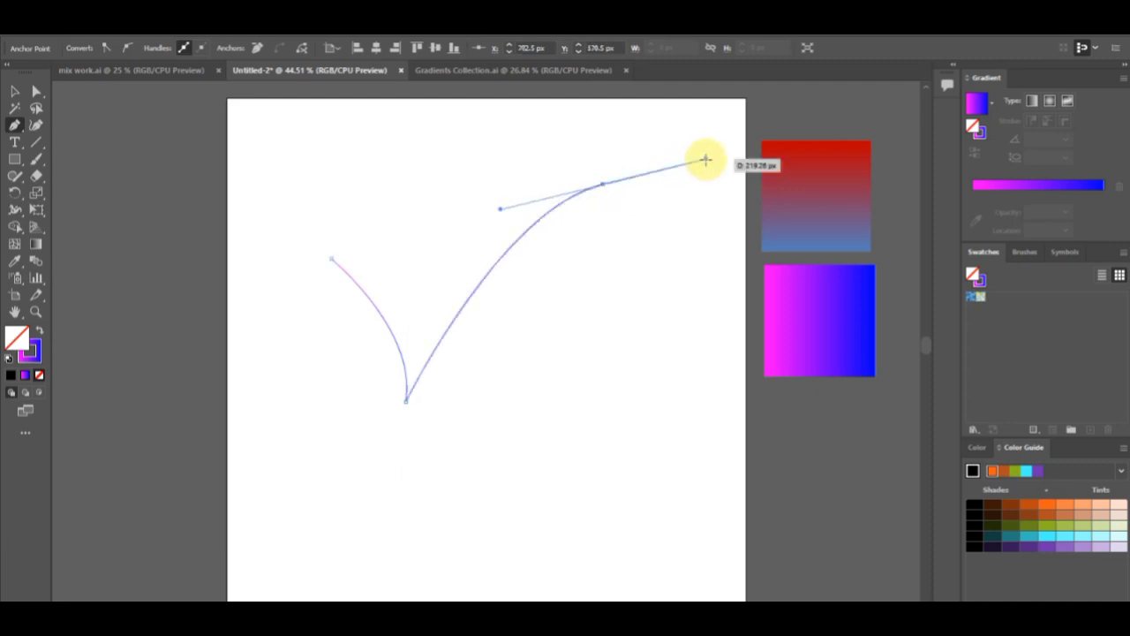
{"action": "left_click", "coordinate": [16, 125]}
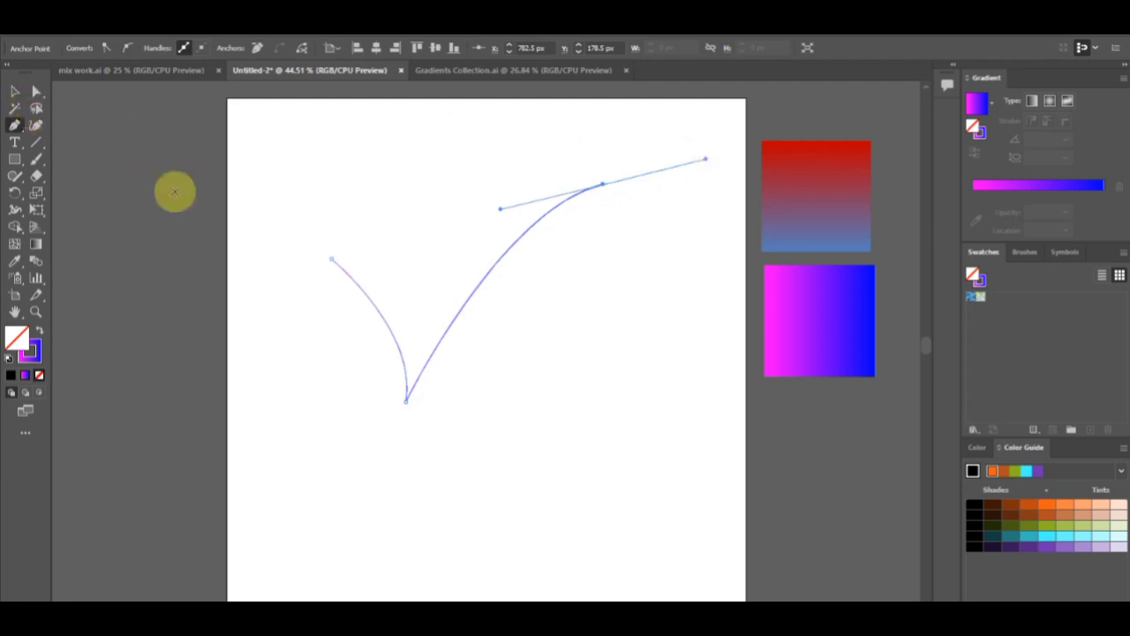
{"action": "left_click", "coordinate": [12, 92]}
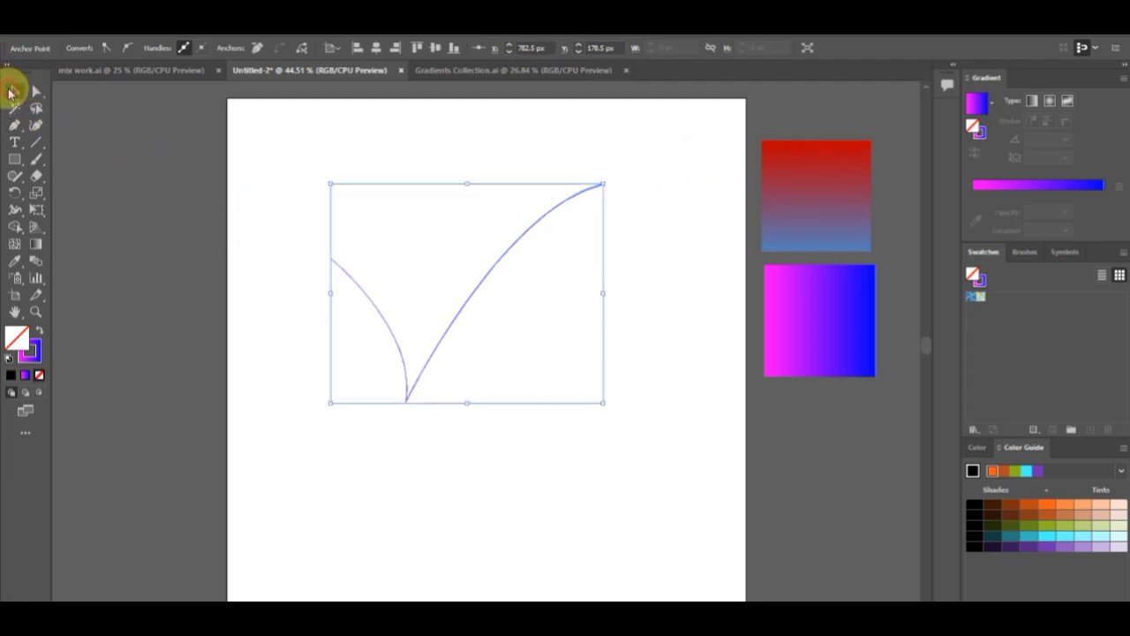
{"action": "left_click", "coordinate": [186, 188]}
Set the V-shaped path's stroke weight to 10 pt and apply the elliptical width profile that tapers at both ends.
{"action": "left_click_drag", "start_coordinate": [312, 169], "coordinate": [502, 409]}
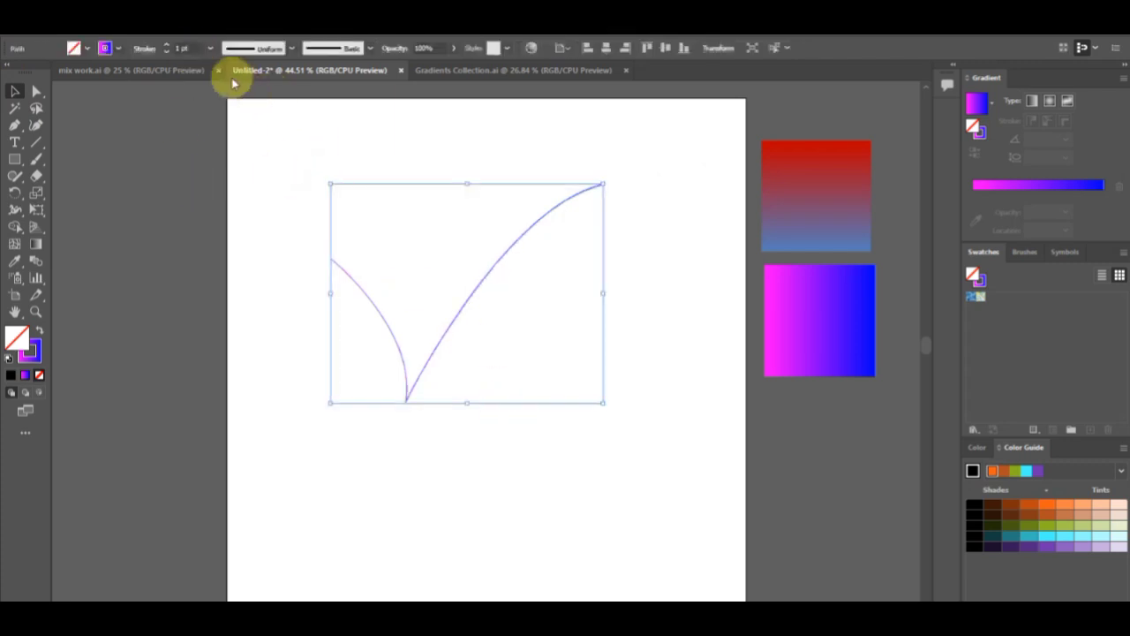
{"action": "left_click", "coordinate": [210, 50]}
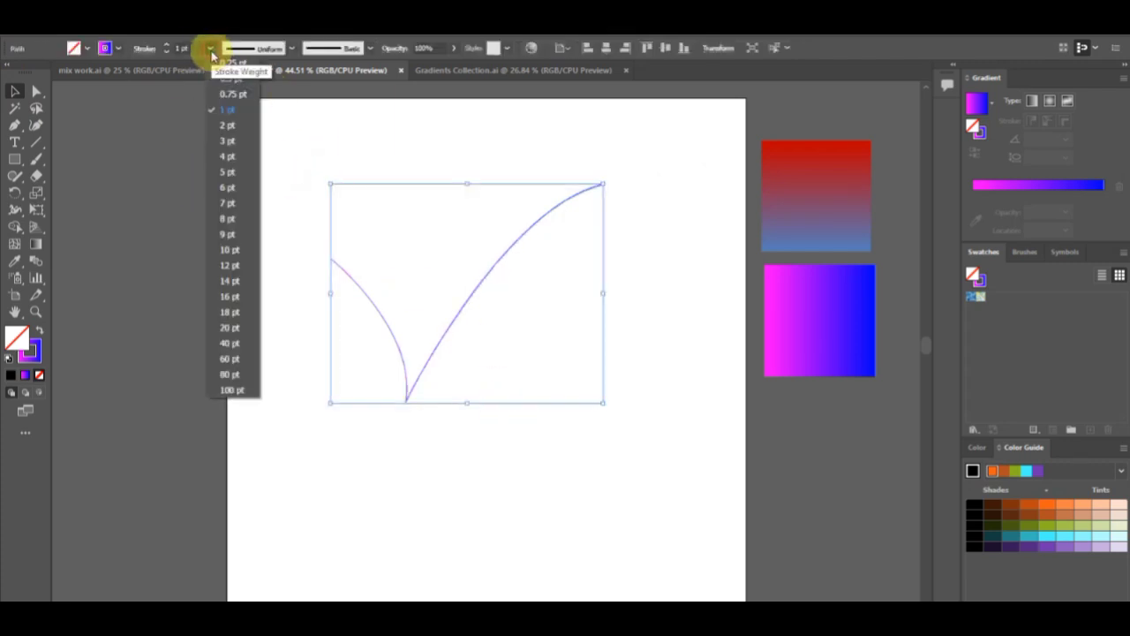
{"action": "left_click", "coordinate": [234, 256]}
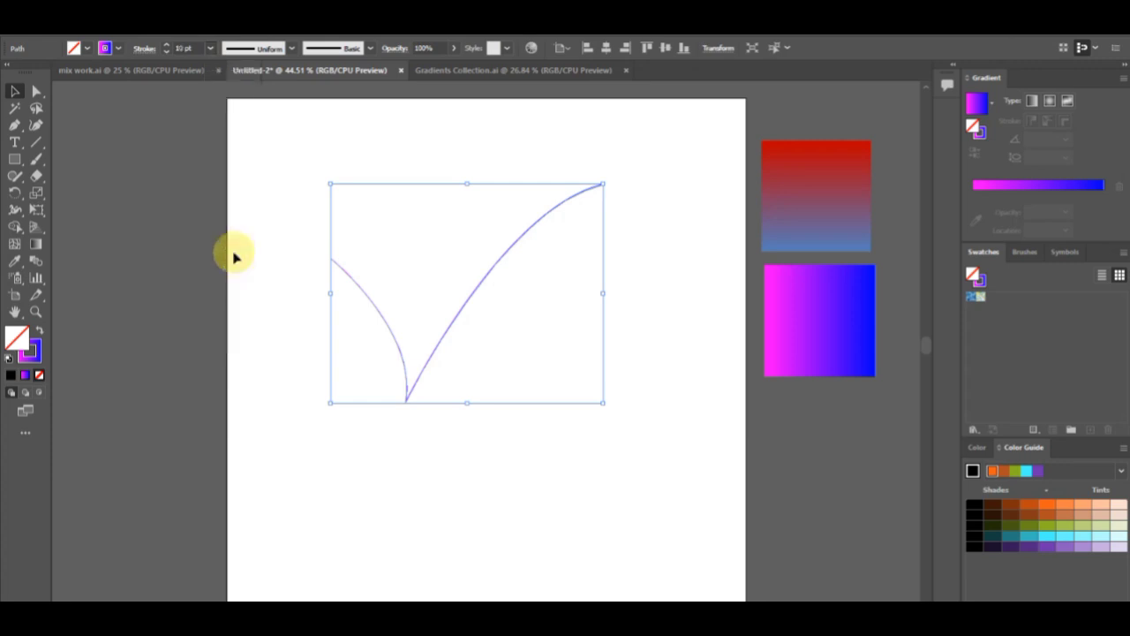
{"action": "left_click", "coordinate": [292, 48]}
{"action": "left_click", "coordinate": [240, 94]}
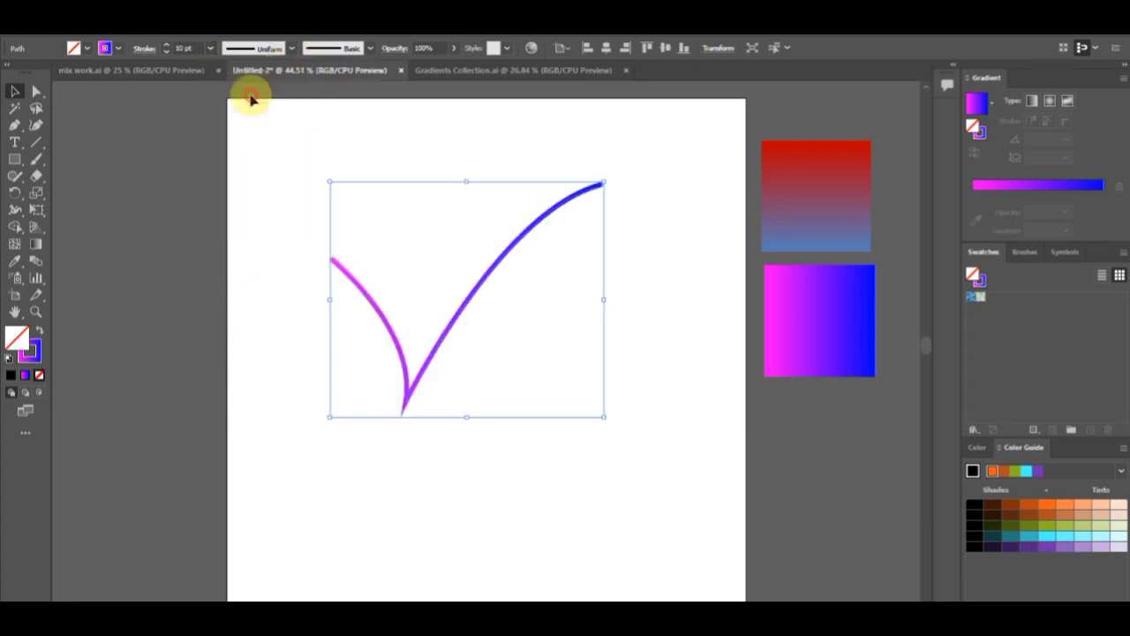
{"action": "left_click", "coordinate": [383, 497]}
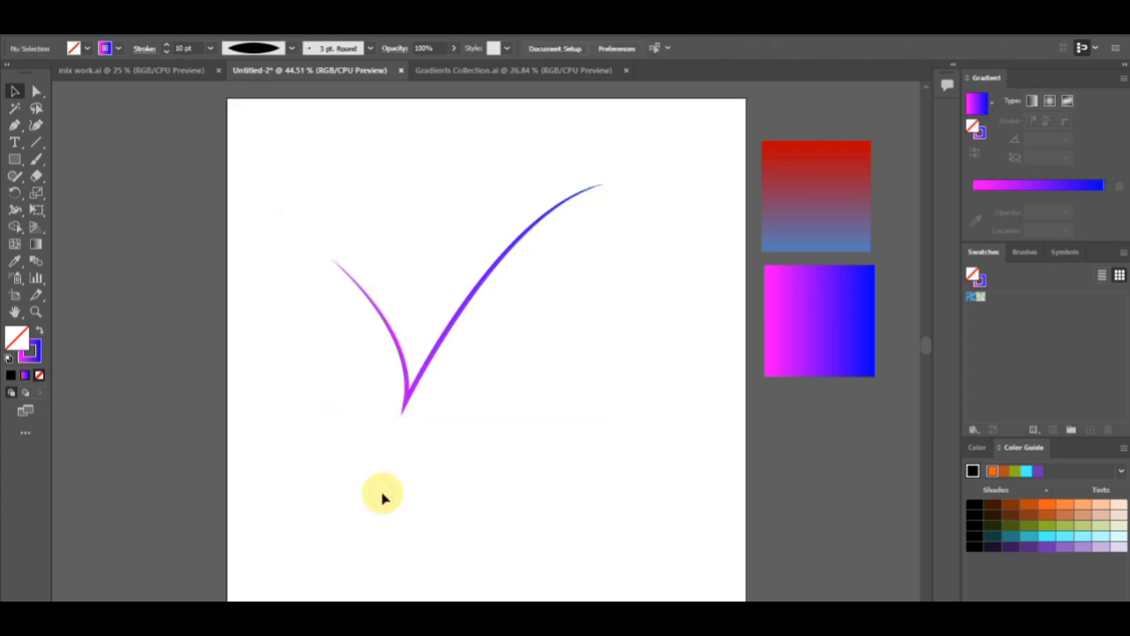
Shrink the V-shaped path to roughly half its size and place it near the artboard's top centre.
{"action": "left_click_drag", "start_coordinate": [432, 209], "coordinate": [528, 371]}
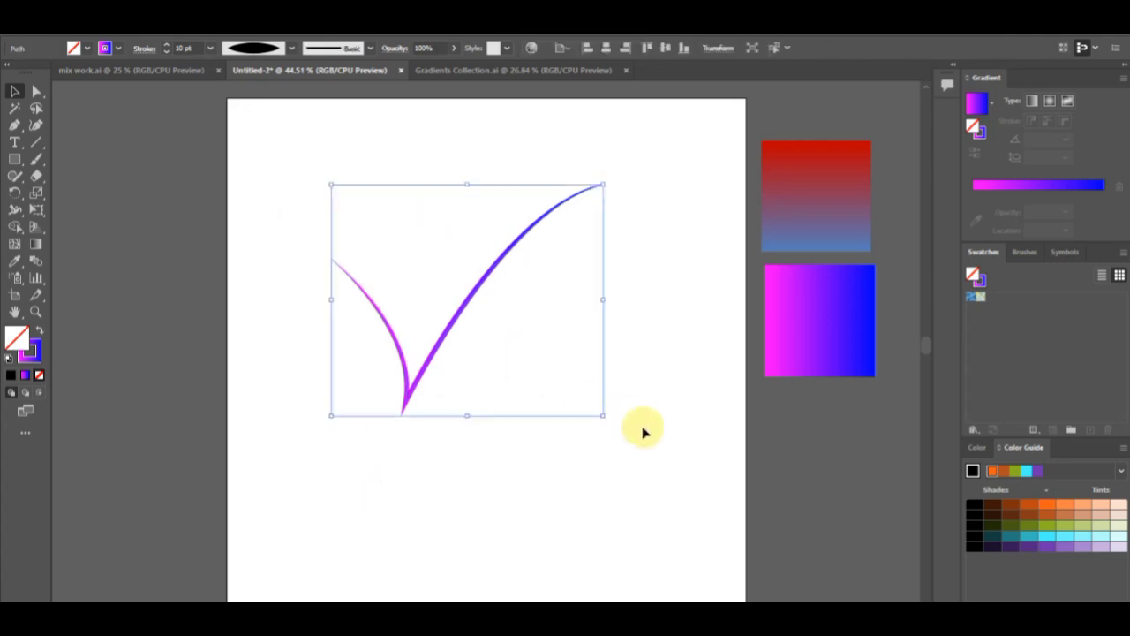
{"action": "left_click_drag", "start_coordinate": [604, 416], "coordinate": [543, 354]}
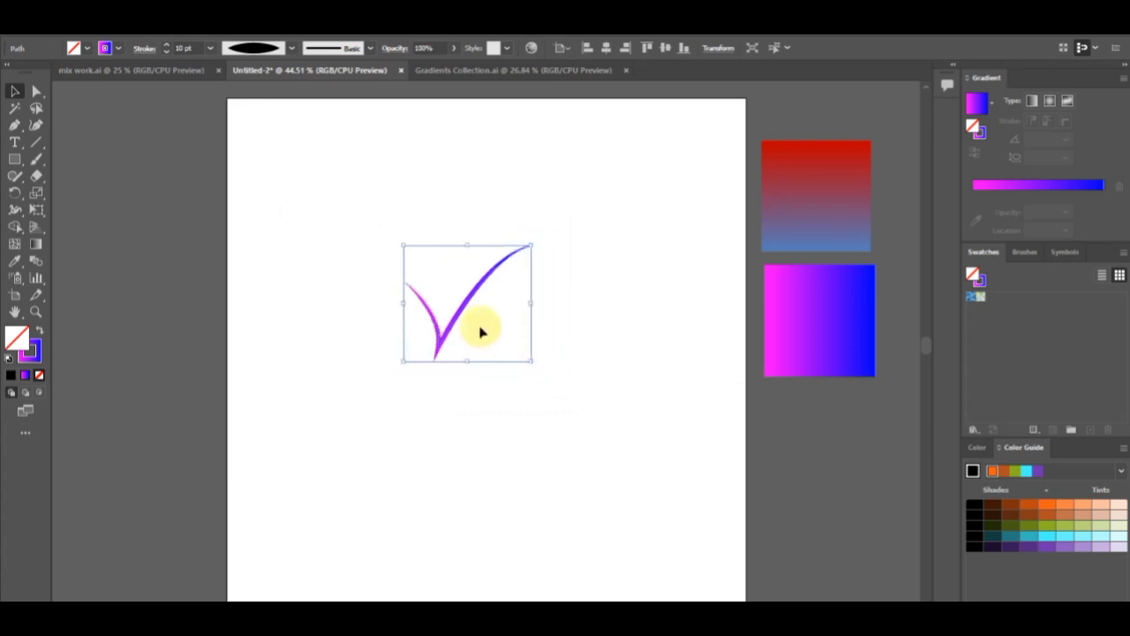
{"action": "left_click_drag", "start_coordinate": [459, 307], "coordinate": [482, 227]}
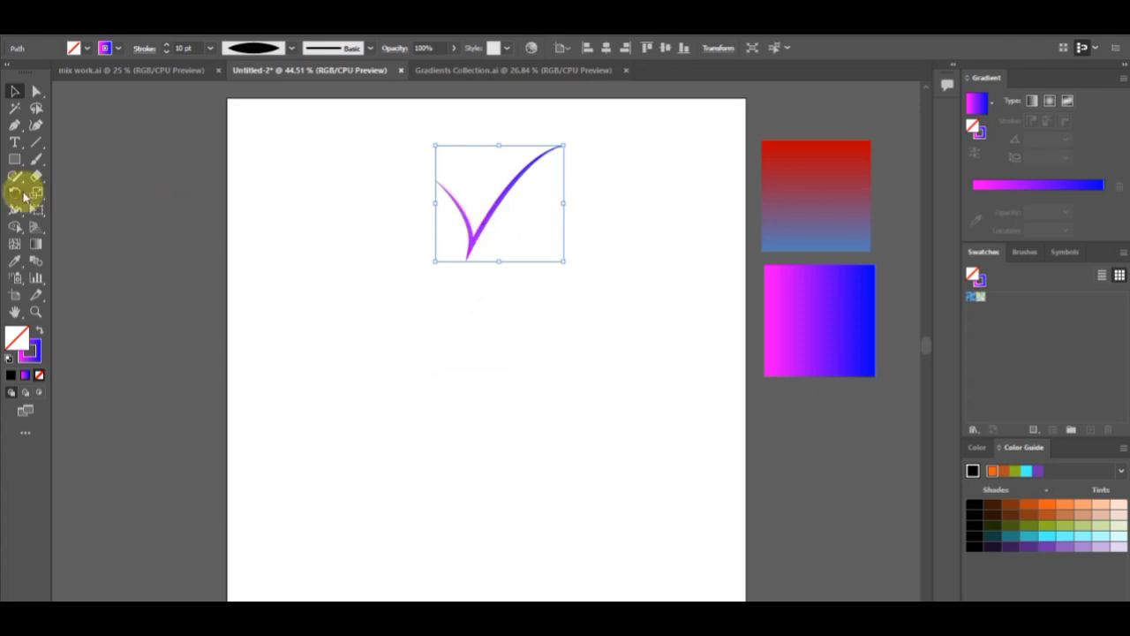
Create a copy of the V-shaped path rotated 15° around a point just below its tip.
{"action": "left_click", "coordinate": [16, 193]}
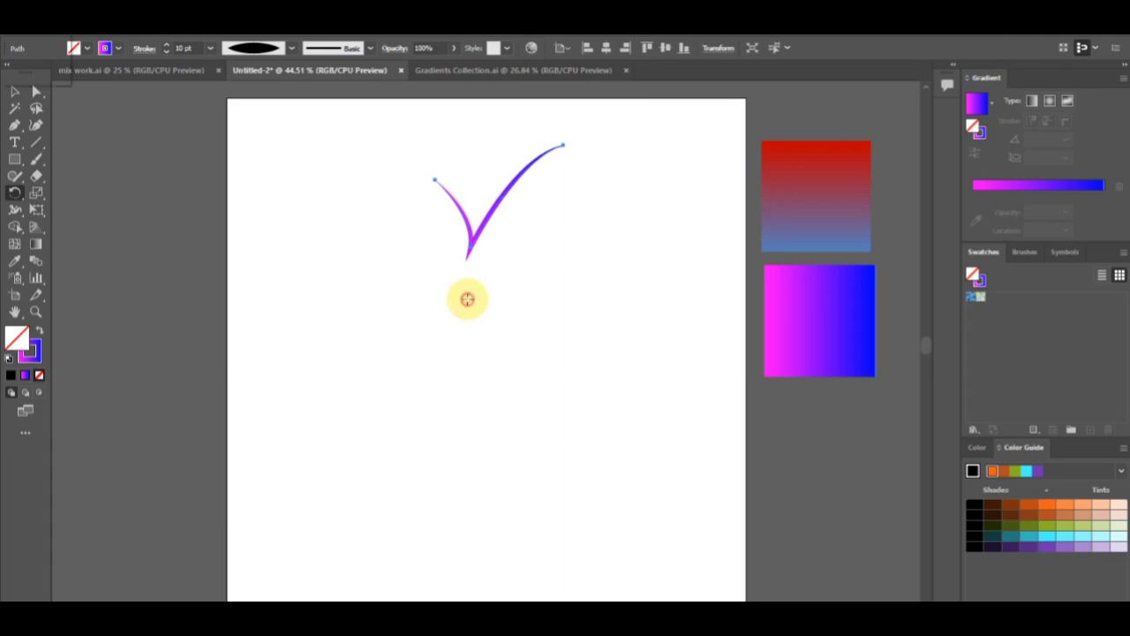
{"action": "left_click", "coordinate": [467, 299], "text": "alt"}
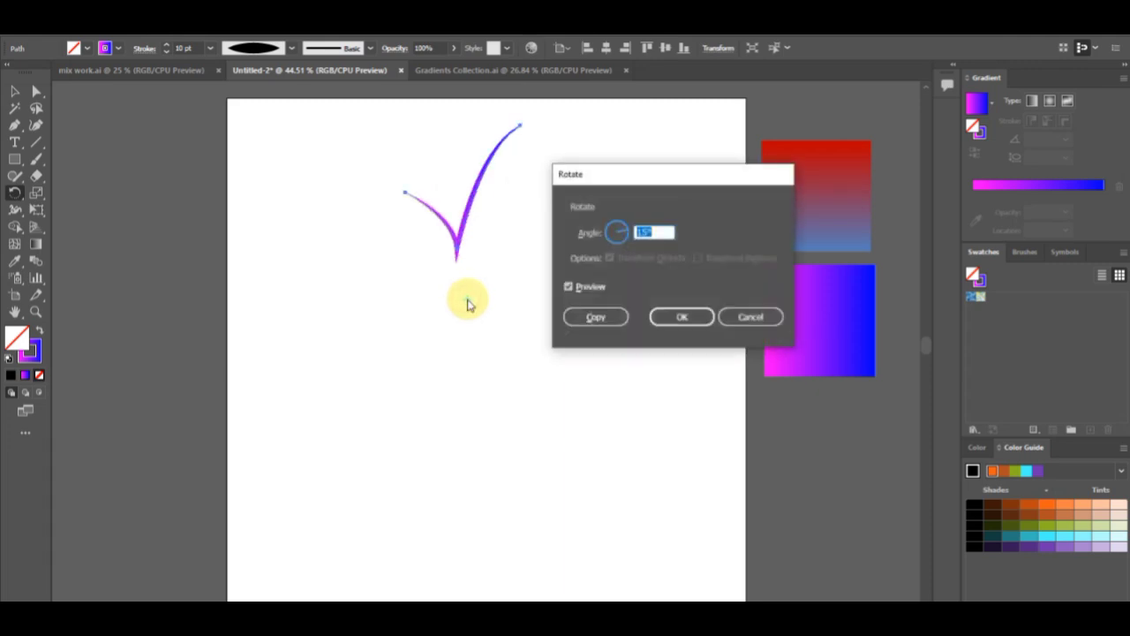
{"action": "left_click", "coordinate": [596, 319]}
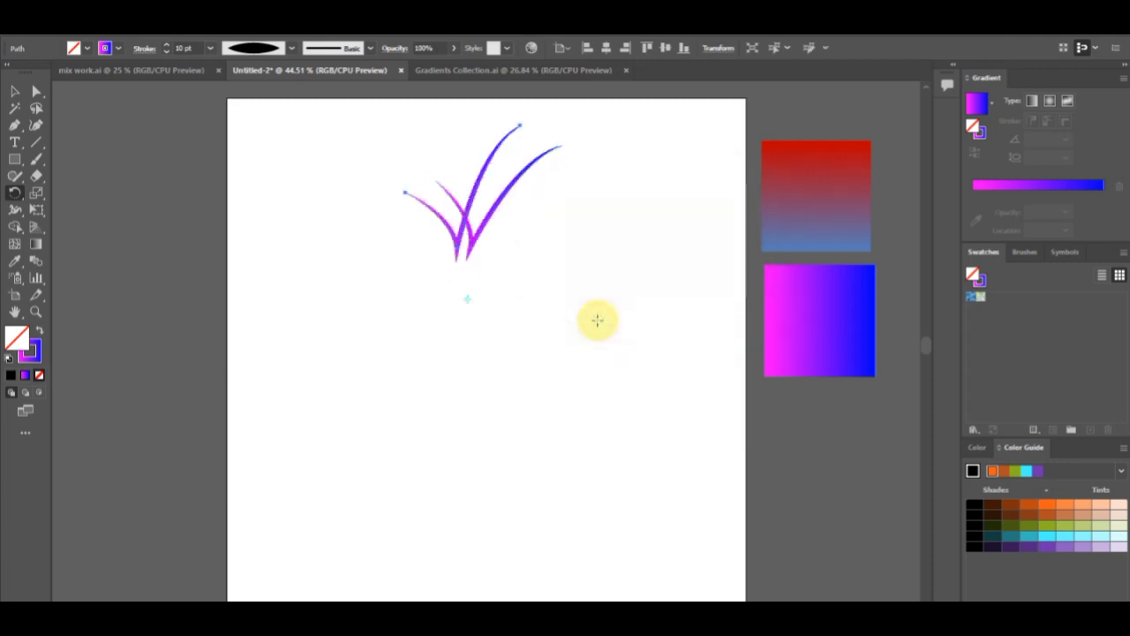
Repeat the rotated copy around the same centre until the curved strokes form a complete circular flower.
{"action": "key", "text": "ctrl+d"}
{"action": "key", "text": "ctrl+d"}
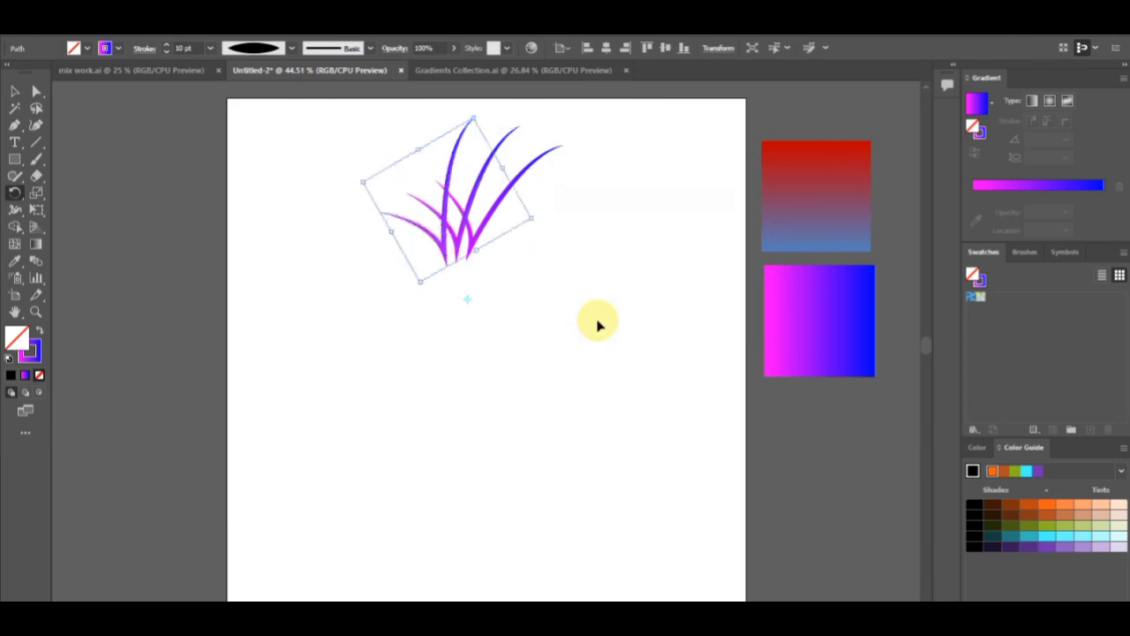
{"action": "key", "text": "ctrl+d"}
{"action": "key", "text": "ctrl+d"}
{"action": "key", "text": "ctrl+d"}
{"action": "key", "text": "ctrl+d"}
{"action": "key", "text": "ctrl+d"}
{"action": "key", "text": "ctrl+d"}
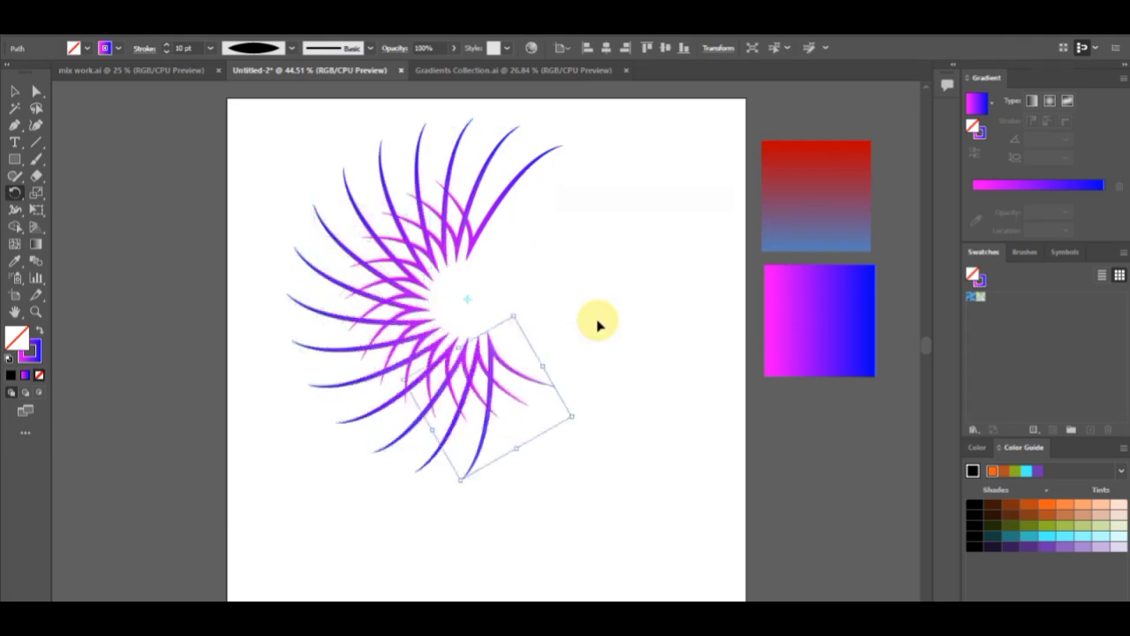
{"action": "key", "text": "ctrl+d"}
{"action": "key", "text": "ctrl+d"}
{"action": "key", "text": "ctrl+d"}
{"action": "key", "text": "ctrl+d"}
{"action": "key", "text": "ctrl+d"}
{"action": "key", "text": "ctrl+d"}
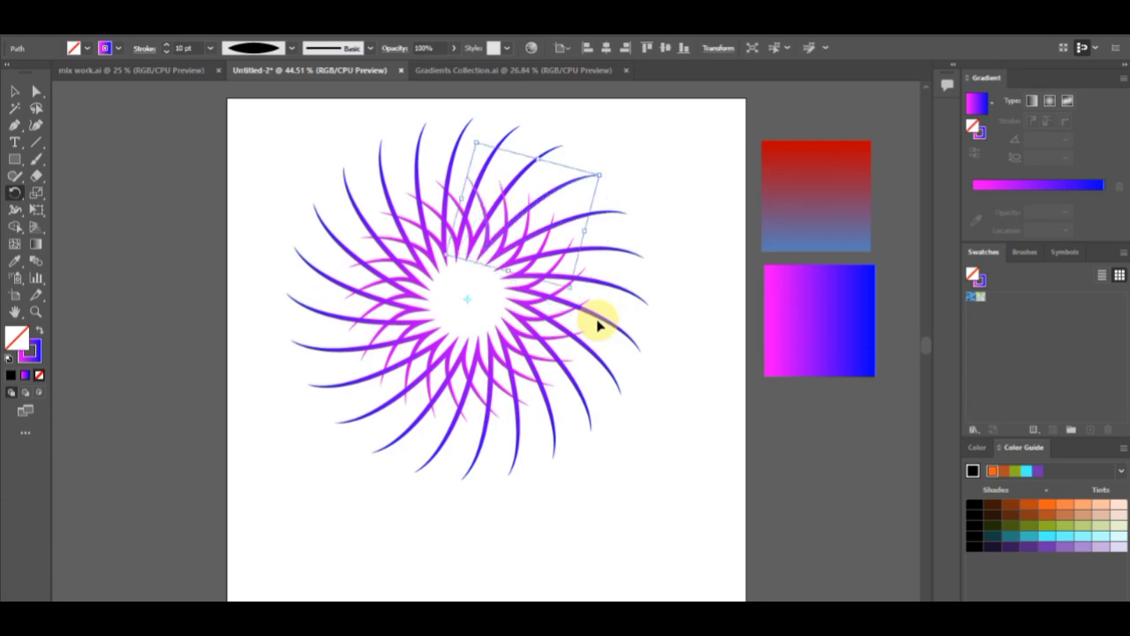
Select all the flower's strokes and expand their appearance into filled shapes.
{"action": "left_click", "coordinate": [13, 93]}
{"action": "mouse_move", "coordinate": [288, 150]}
{"action": "left_mouse_down"}
{"action": "mouse_move", "coordinate": [536, 351]}
{"action": "mouse_move", "coordinate": [605, 428]}
{"action": "left_mouse_up"}
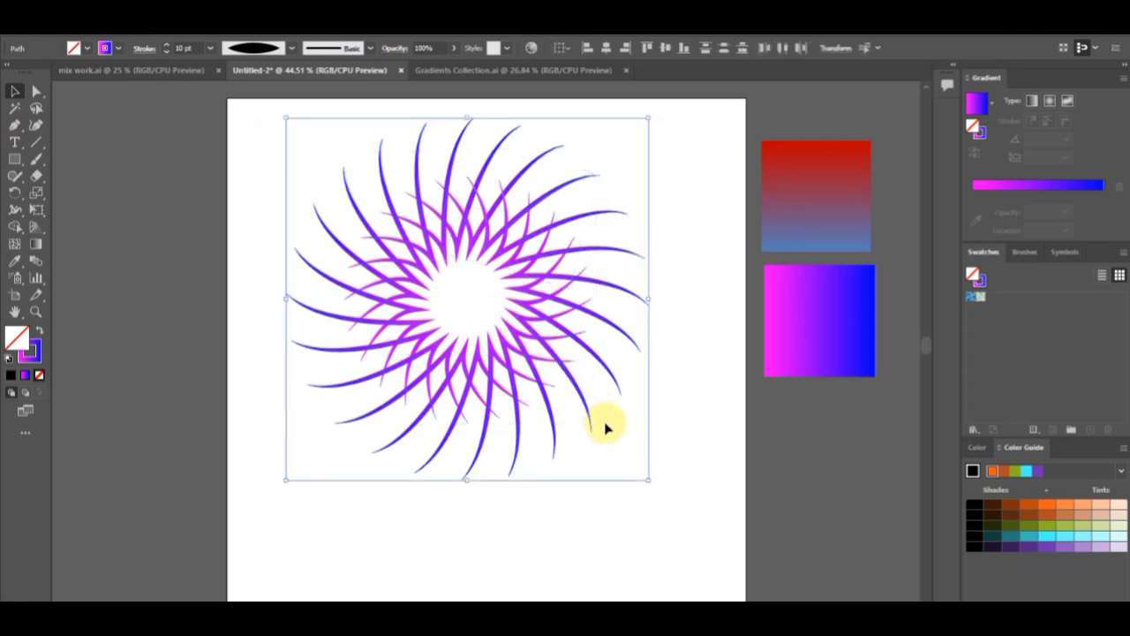
{"action": "left_click", "coordinate": [119, 35]}
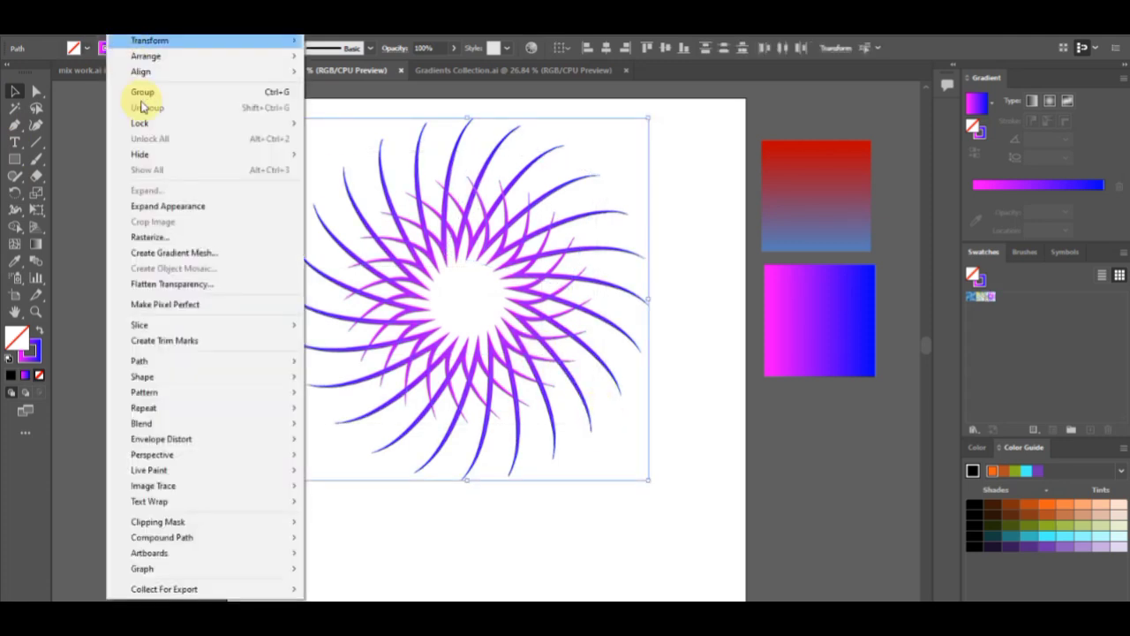
{"action": "left_click", "coordinate": [184, 208]}
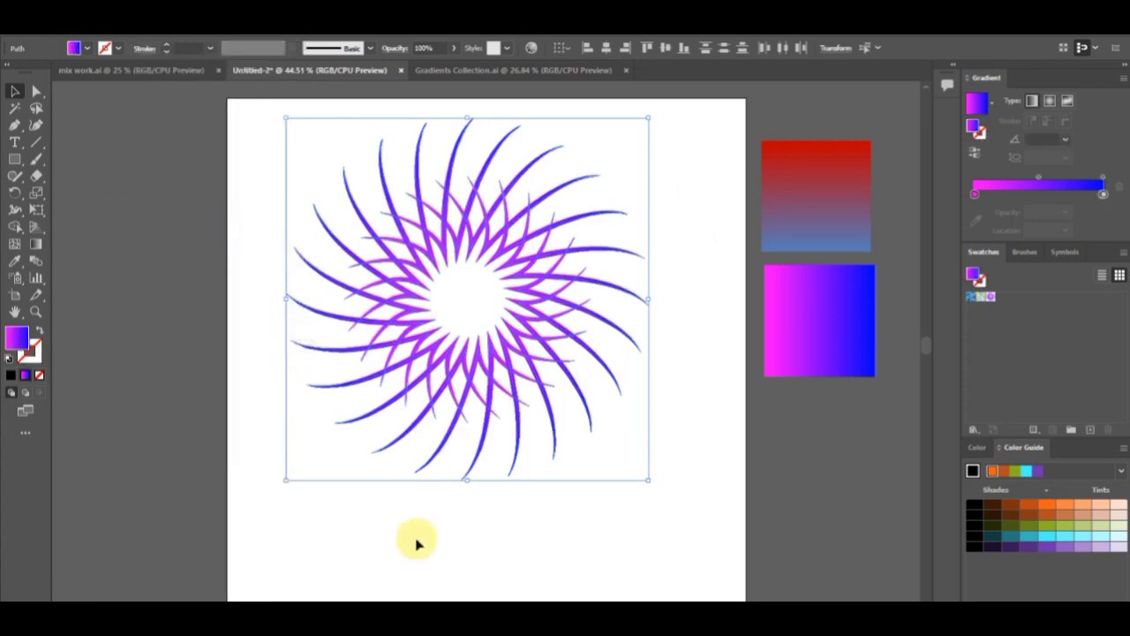
{"action": "left_click", "coordinate": [447, 559]}
Scale the whole flower down proportionally around its centre and rotate it slightly.
{"action": "left_click_drag", "start_coordinate": [637, 174], "coordinate": [429, 402]}
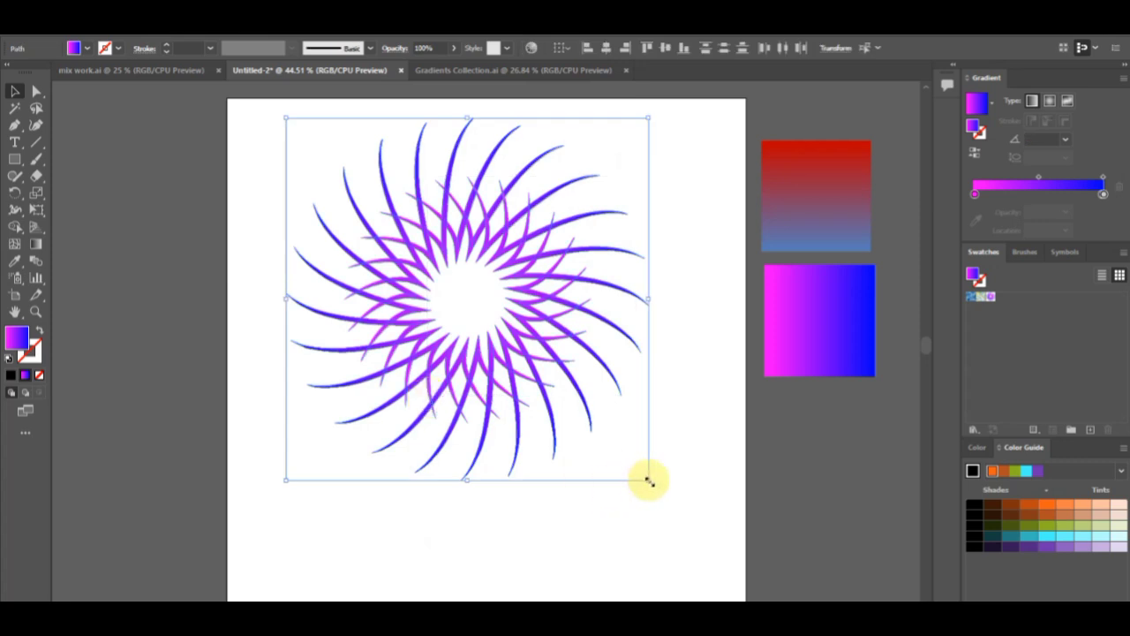
{"action": "left_click_drag", "start_coordinate": [648, 481], "coordinate": [585, 421]}
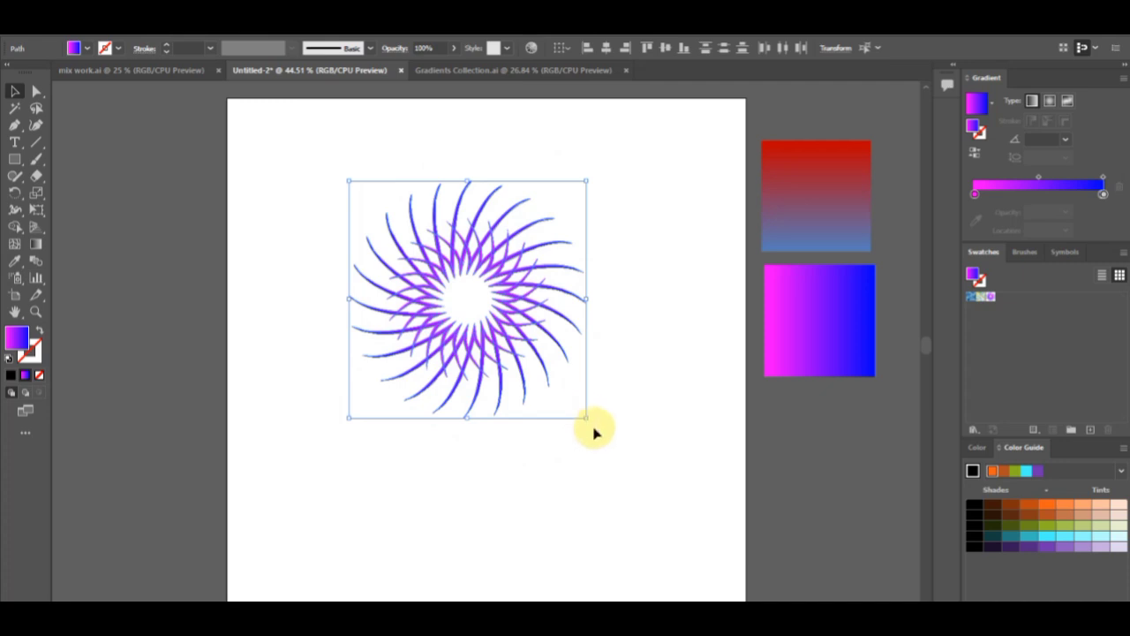
{"action": "left_click_drag", "start_coordinate": [592, 423], "coordinate": [530, 479]}
{"action": "left_click", "coordinate": [582, 478]}
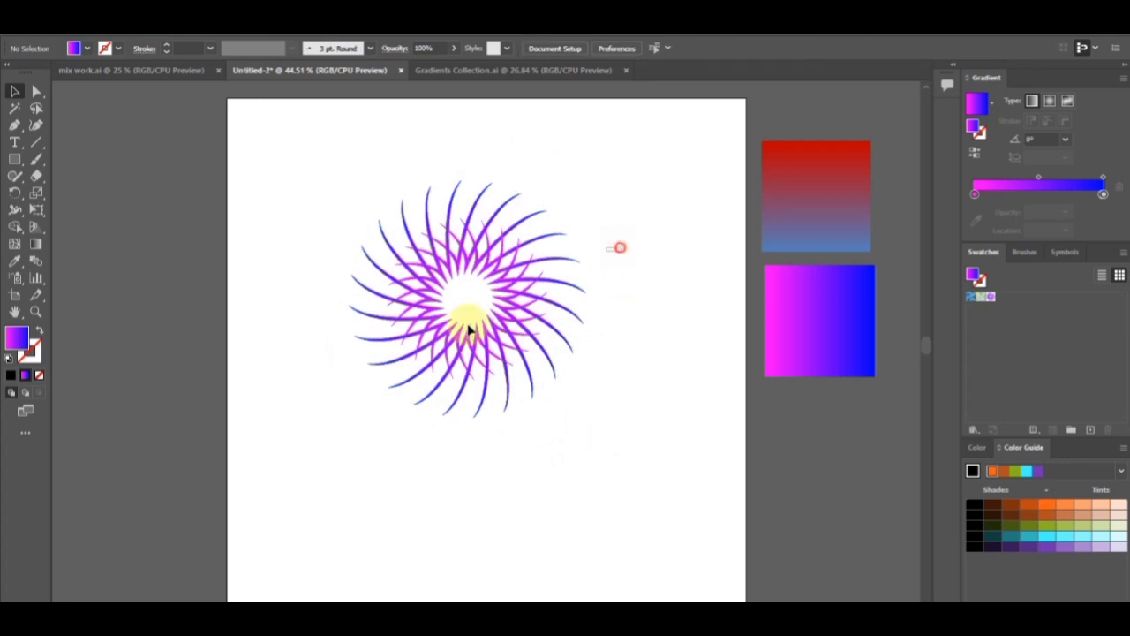
Move the whole flower out of the way, over the artboard's upper-left corner.
{"action": "left_click", "coordinate": [393, 353]}
{"action": "left_click_drag", "start_coordinate": [498, 340], "coordinate": [220, 232]}
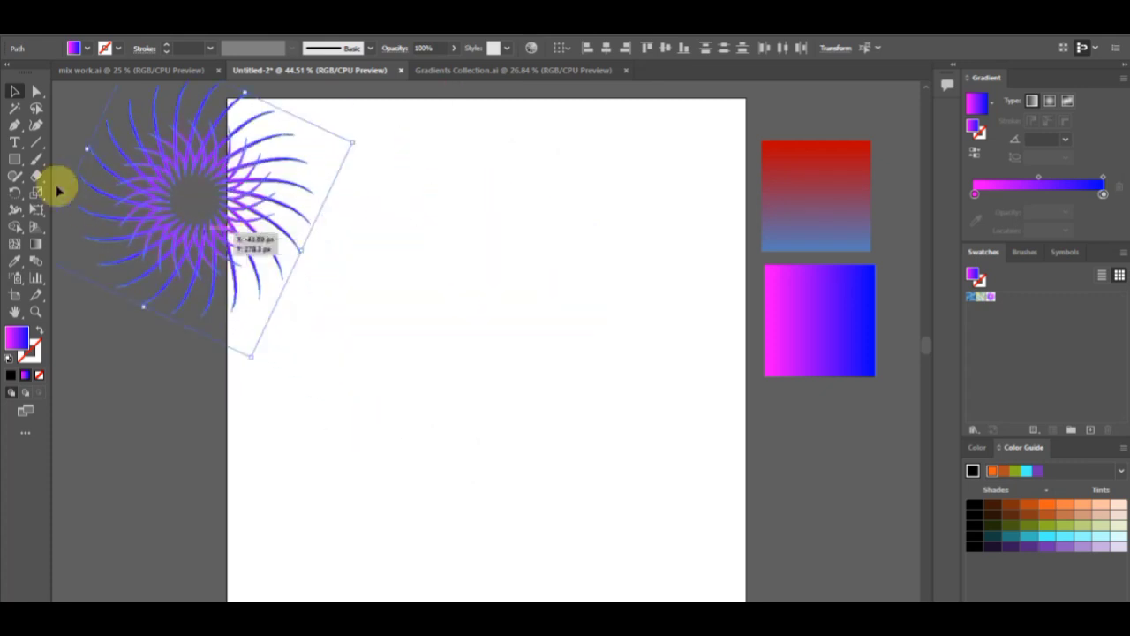
Draw a small spiral in the empty upper-middle area of the artboard with the Spiral tool.
{"action": "left_click", "coordinate": [38, 143]}
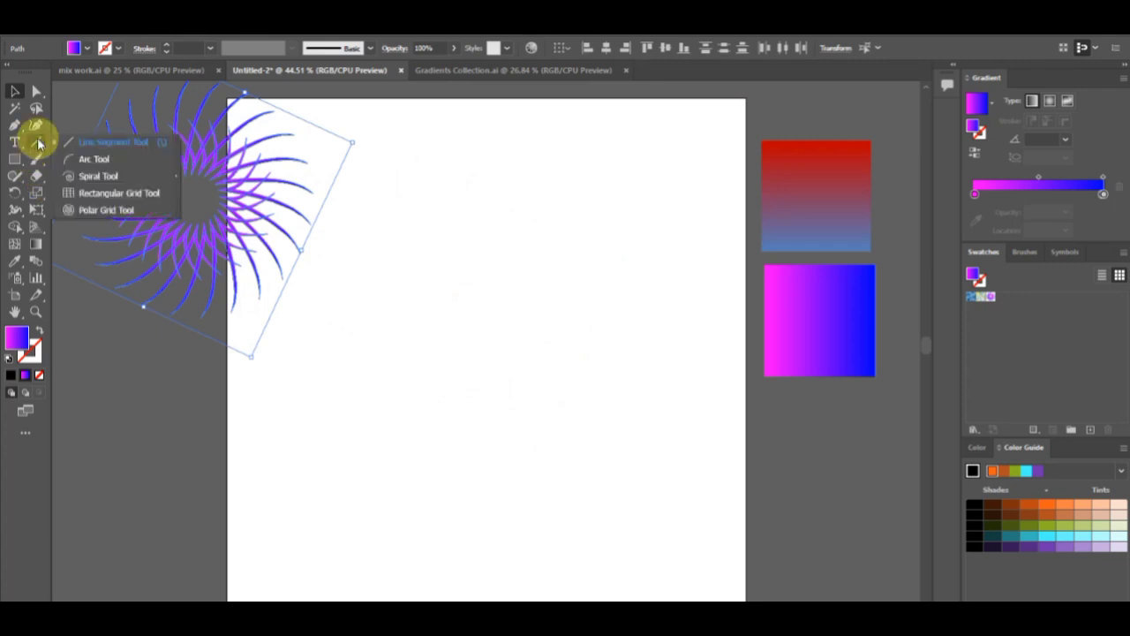
{"action": "left_click", "coordinate": [85, 177]}
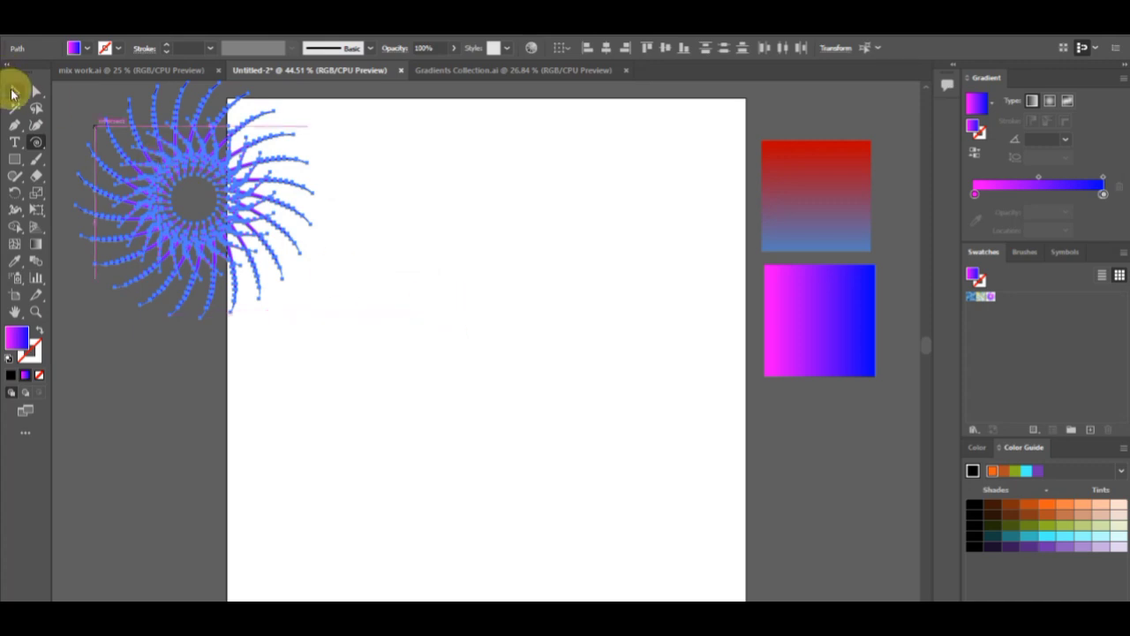
{"action": "left_click", "coordinate": [13, 92]}
{"action": "left_click", "coordinate": [432, 378]}
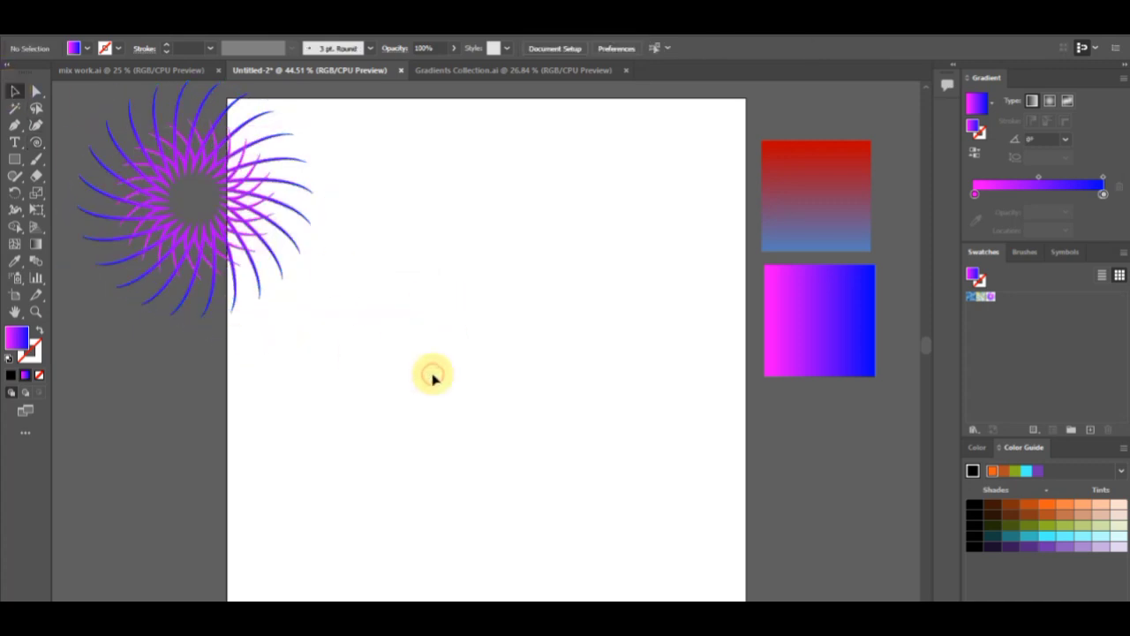
{"action": "left_click", "coordinate": [37, 147]}
{"action": "left_click_drag", "start_coordinate": [431, 330], "coordinate": [469, 361]}
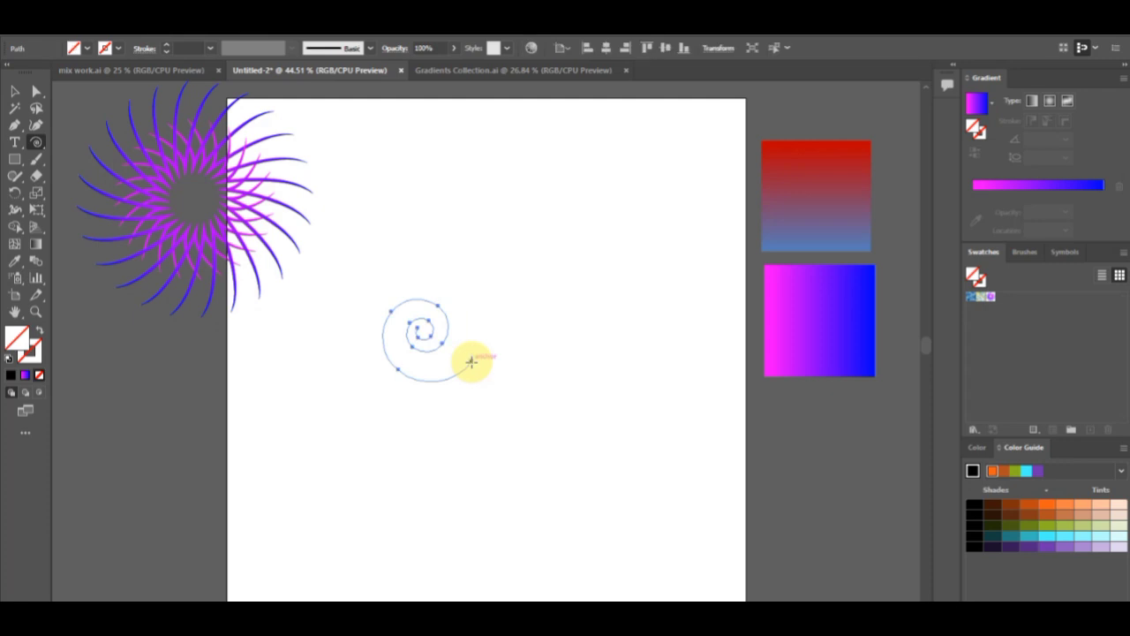
{"action": "key", "text": "Delete"}
{"action": "left_click_drag", "start_coordinate": [527, 285], "coordinate": [542, 319]}
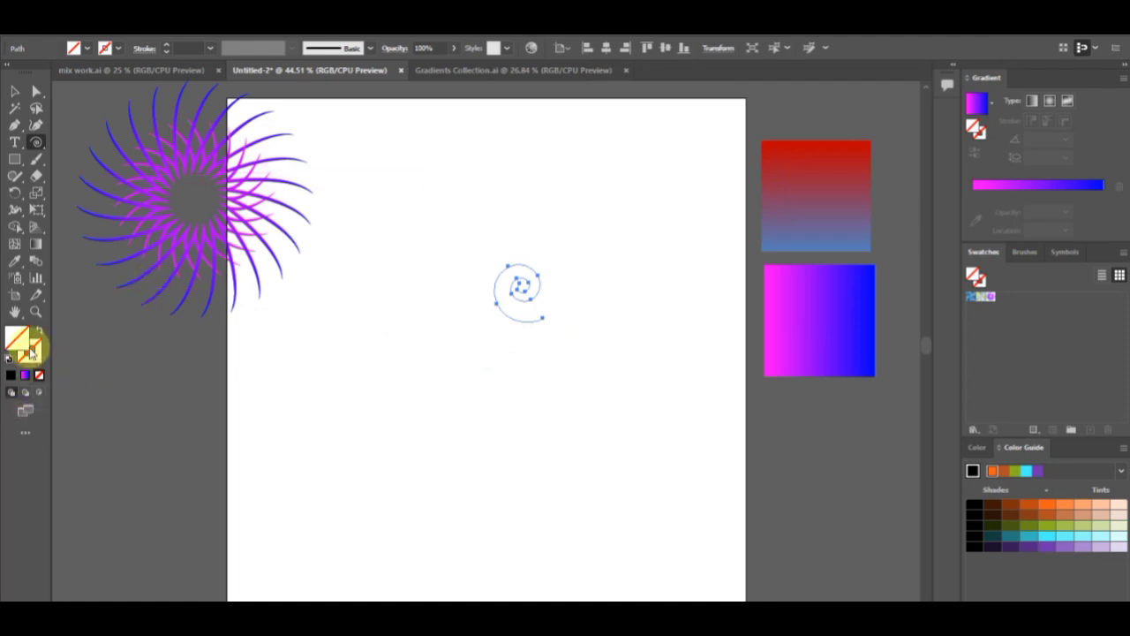
Give the spiral a magenta-to-blue gradient stroke with no fill and a stroke weight of 10 pt.
{"action": "left_click", "coordinate": [25, 376]}
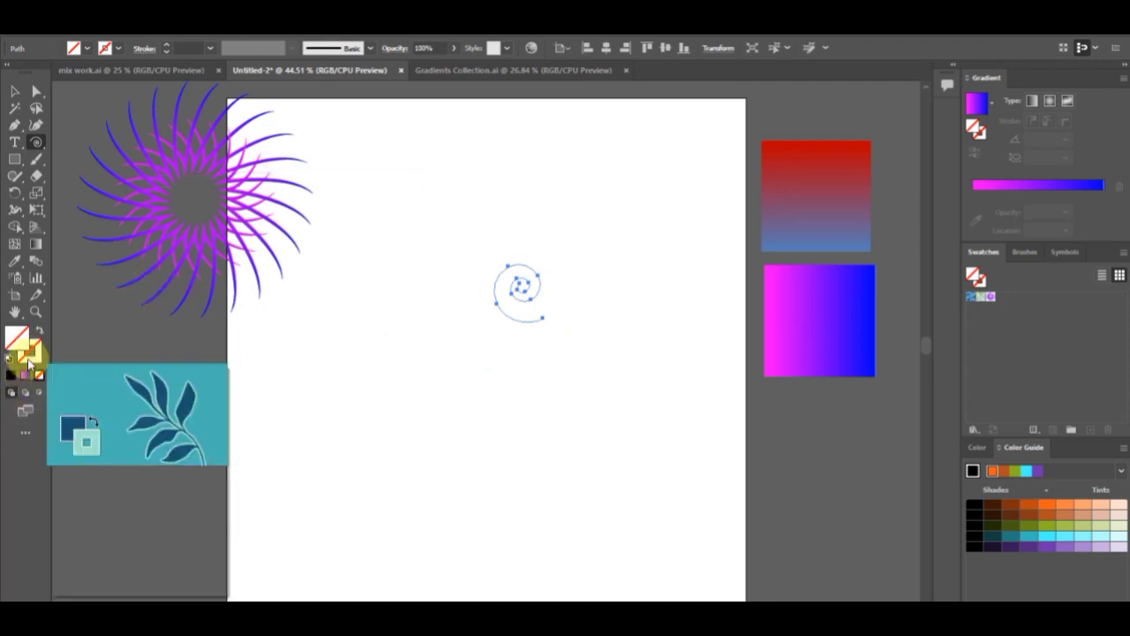
{"action": "left_click", "coordinate": [26, 376]}
{"action": "left_click", "coordinate": [27, 376]}
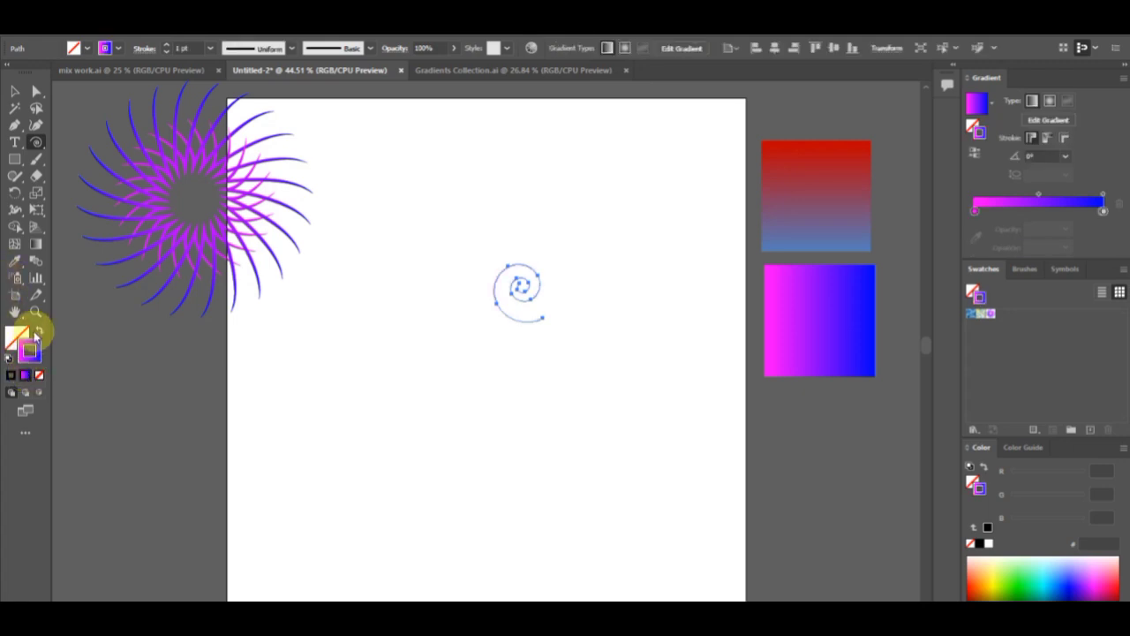
{"action": "left_click", "coordinate": [40, 332]}
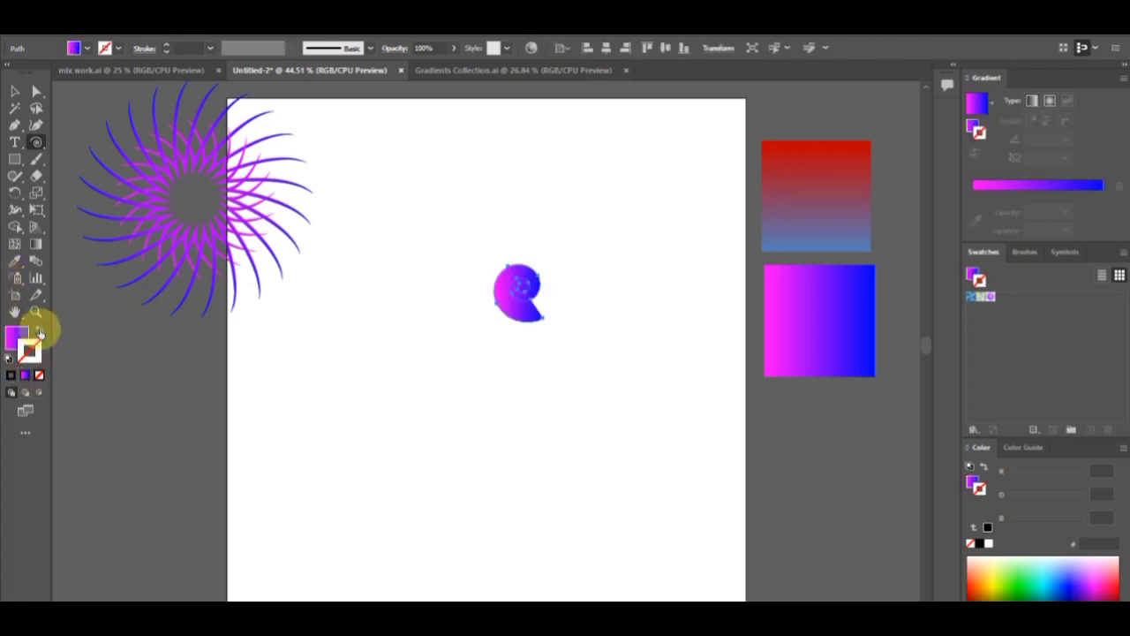
{"action": "left_click", "coordinate": [41, 332]}
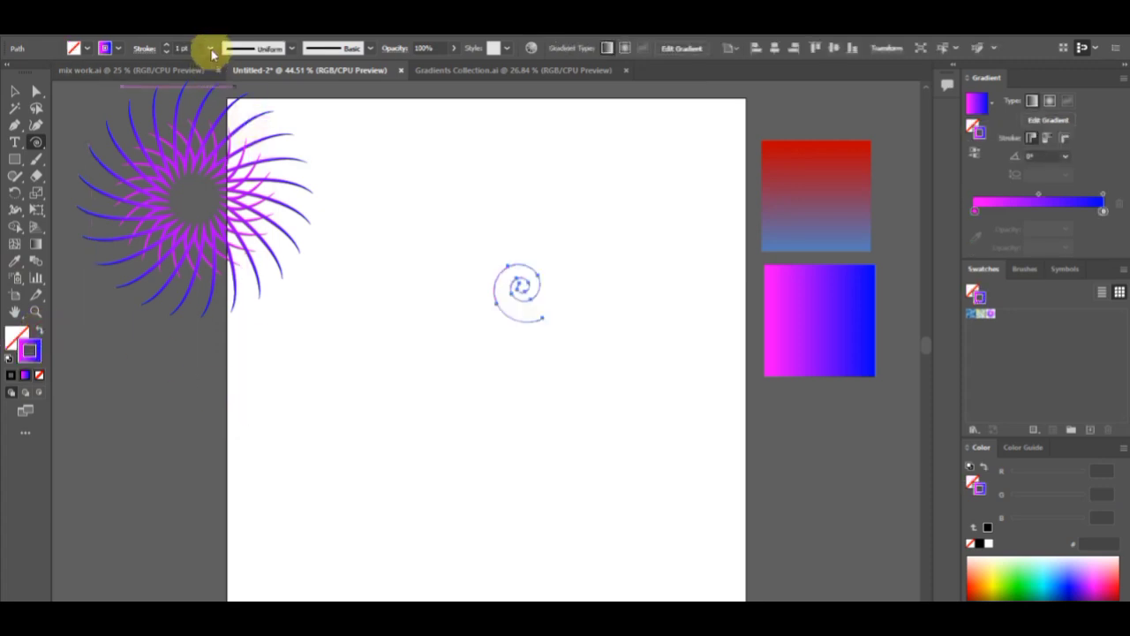
{"action": "left_click", "coordinate": [209, 48]}
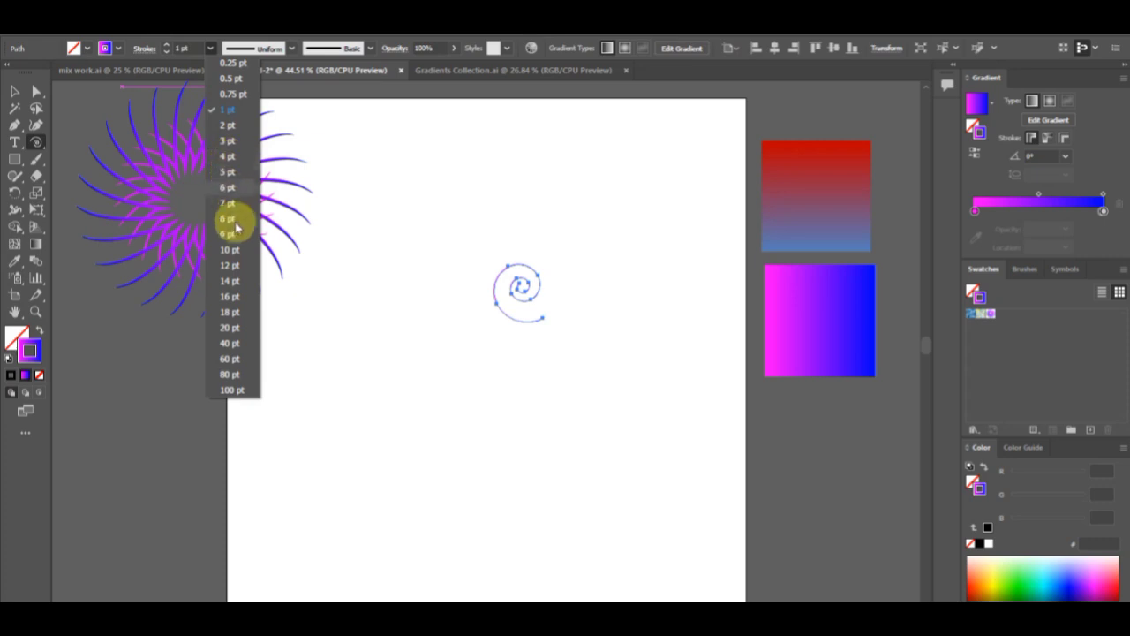
{"action": "left_click", "coordinate": [231, 249]}
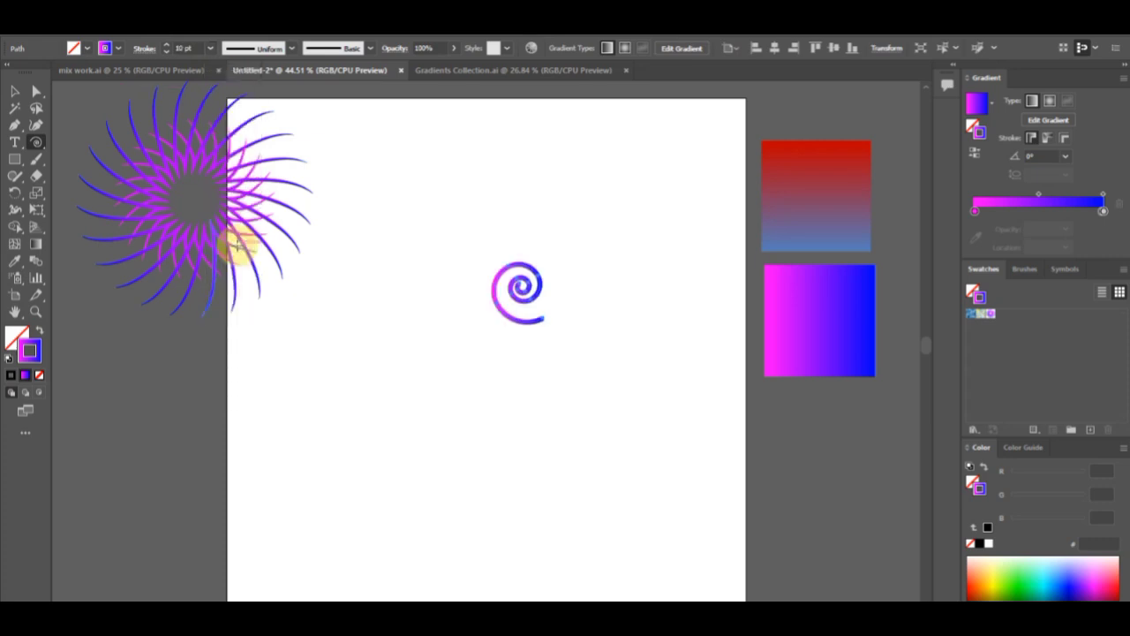
Apply the elliptical width profile with tapered ends to the spiral's stroke and move the spiral a little up and left.
{"action": "left_click", "coordinate": [294, 49]}
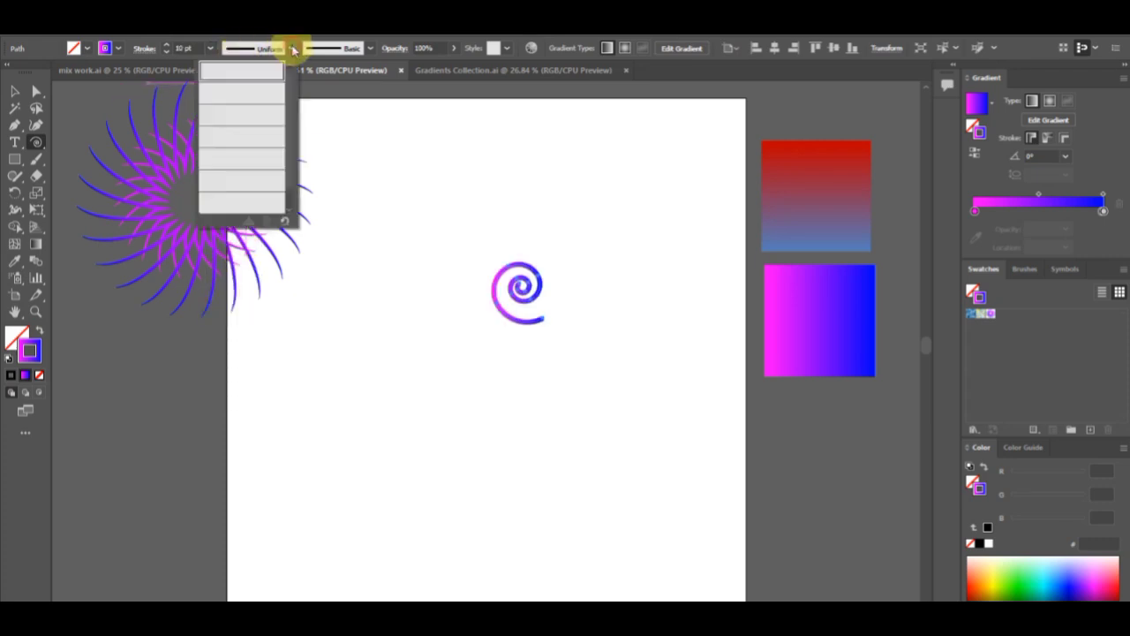
{"action": "left_click", "coordinate": [247, 90]}
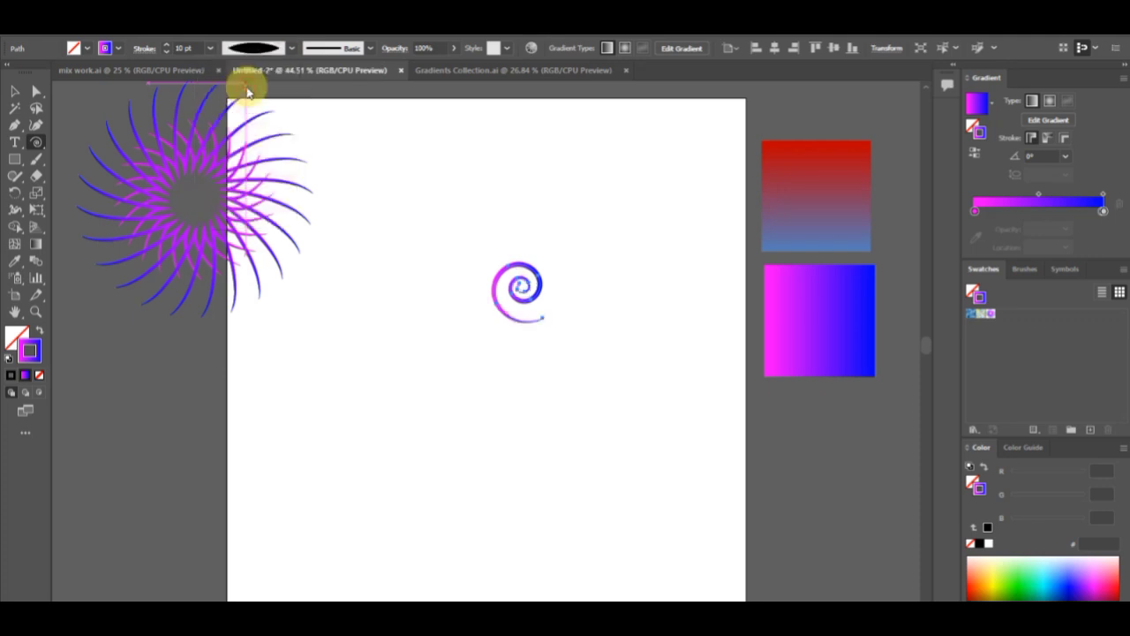
{"action": "key", "text": "v"}
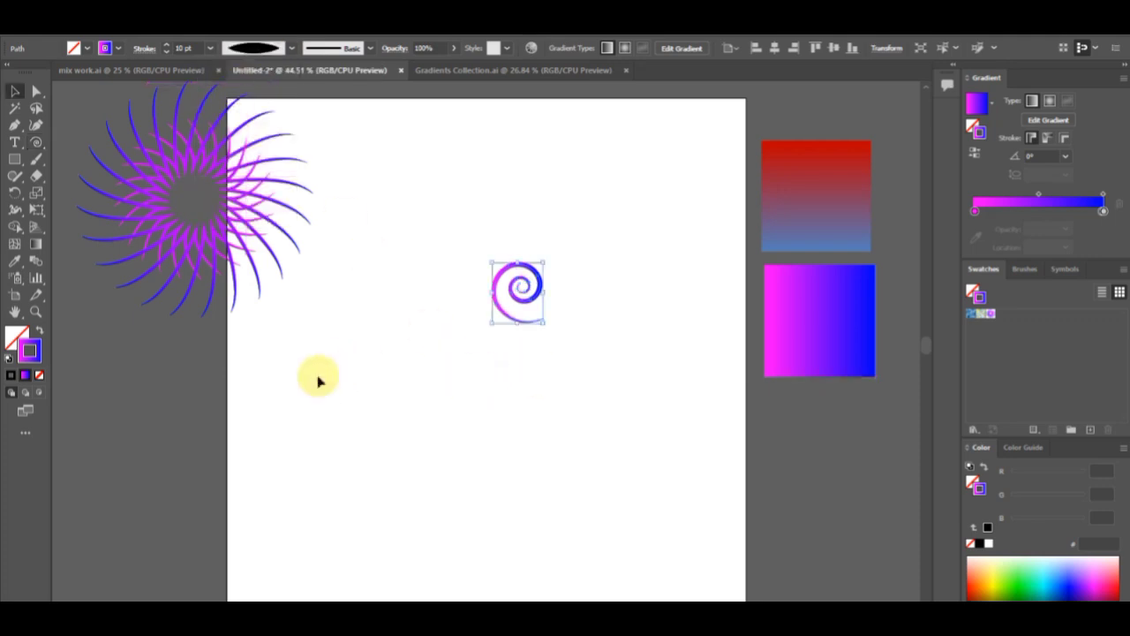
{"action": "left_click", "coordinate": [618, 434]}
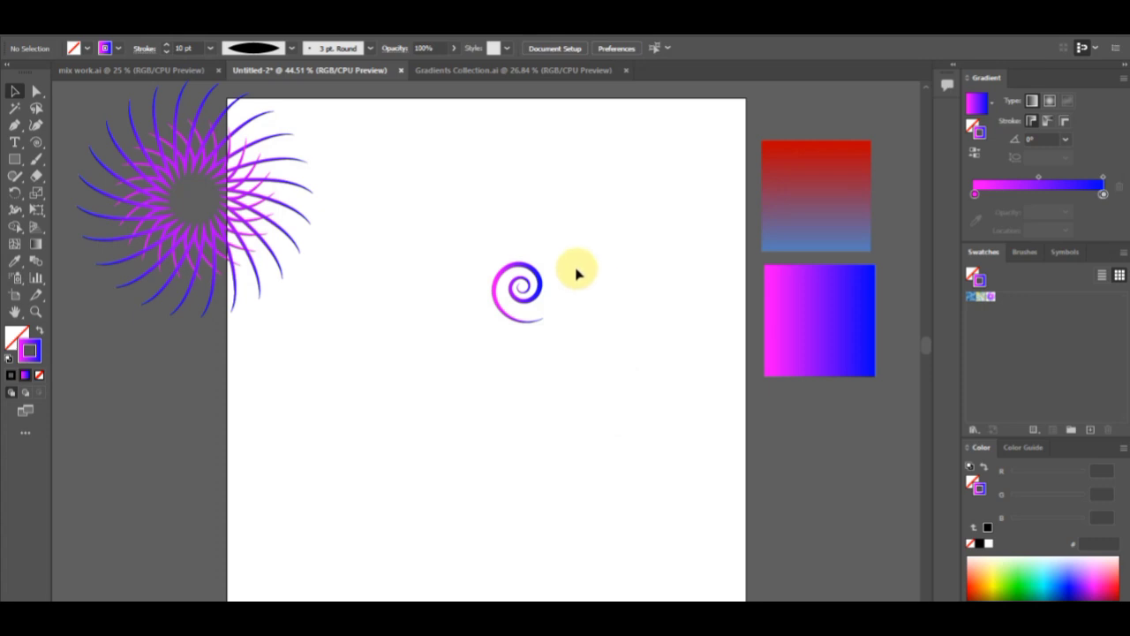
{"action": "left_click_drag", "start_coordinate": [558, 265], "coordinate": [487, 350]}
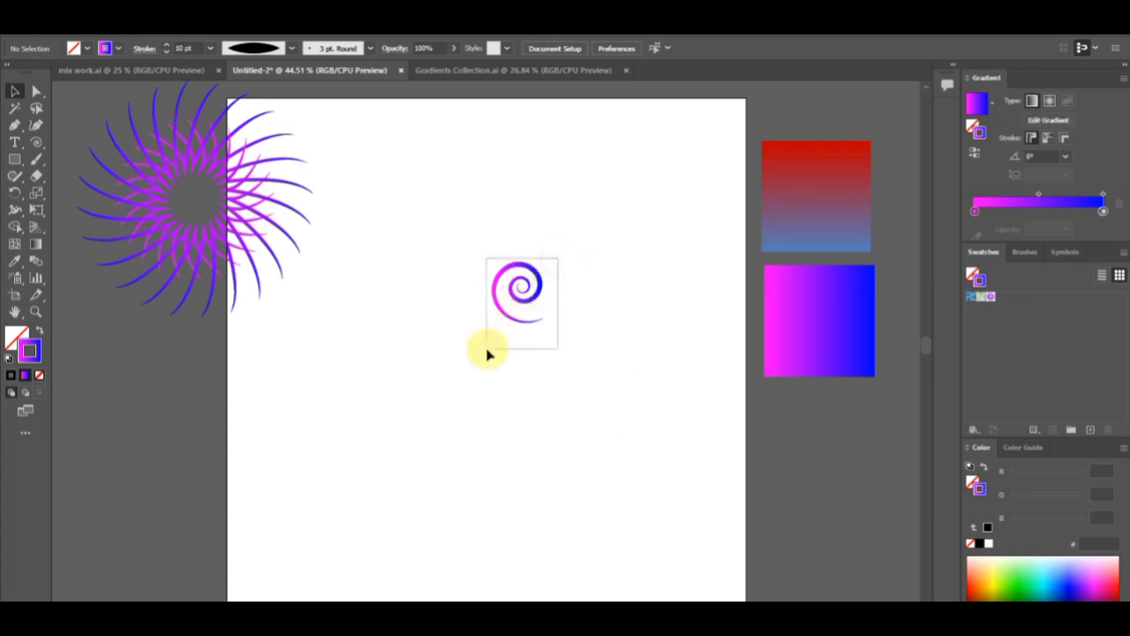
{"action": "left_click_drag", "start_coordinate": [534, 300], "coordinate": [494, 236]}
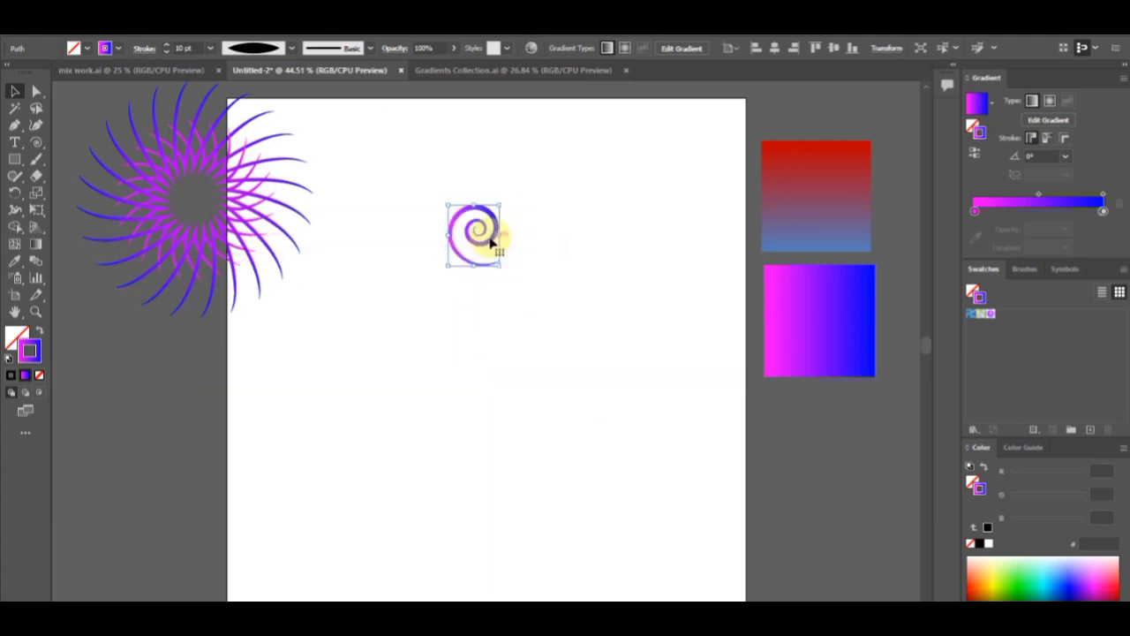
Create a copy of the spiral rotated 15° around a point just below it.
{"action": "left_click", "coordinate": [16, 194]}
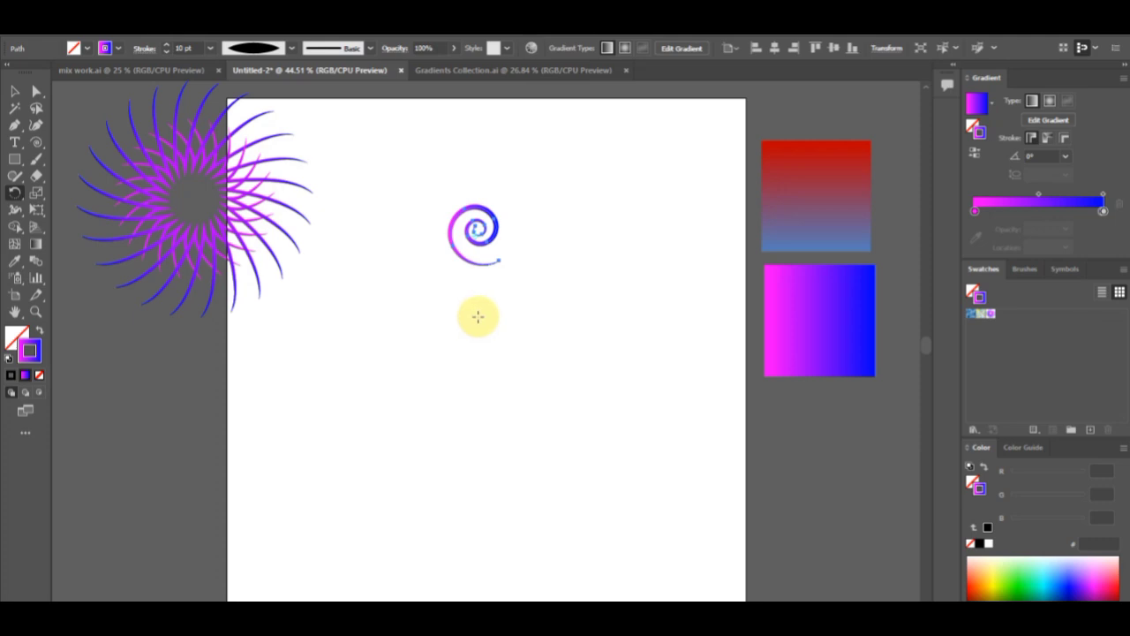
{"action": "left_click", "coordinate": [477, 316], "text": "alt"}
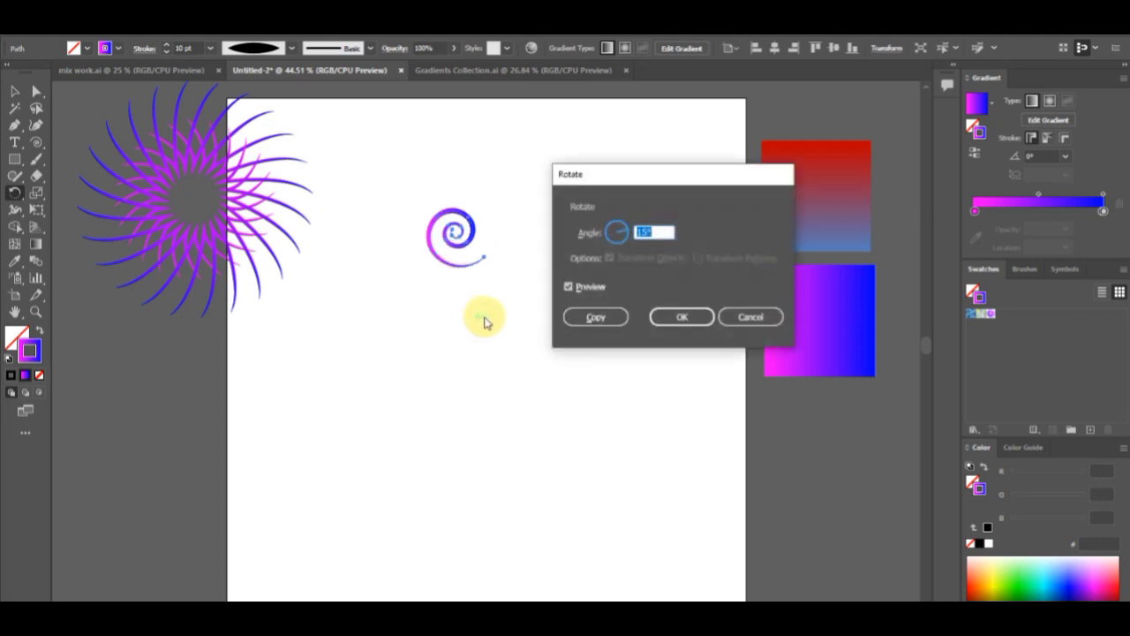
{"action": "left_click", "coordinate": [590, 321]}
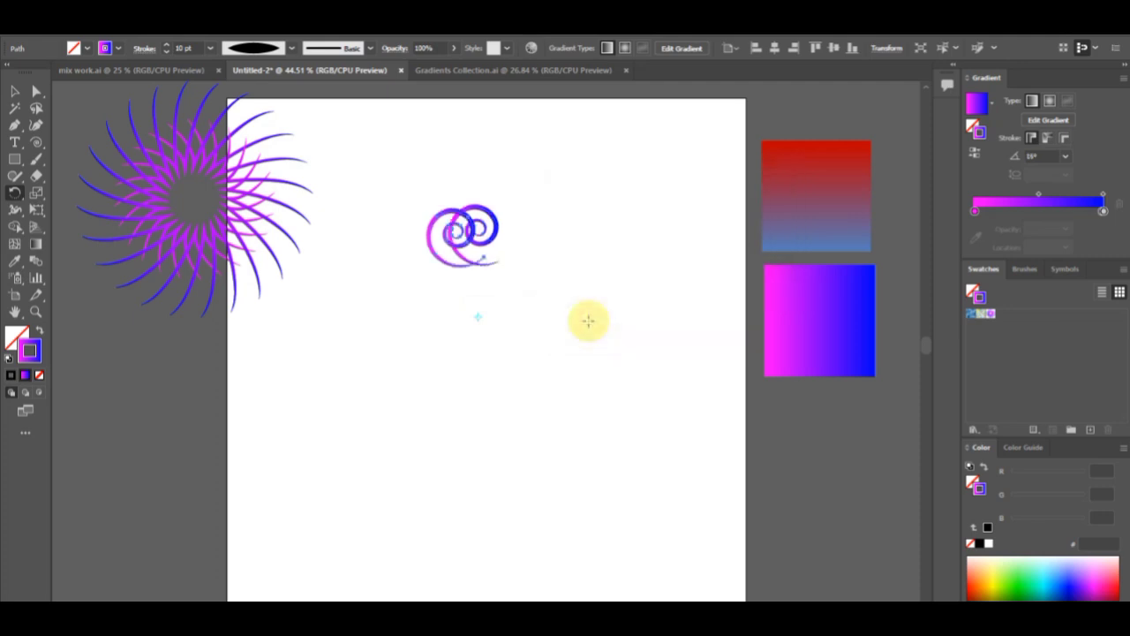
Repeat the 15° rotated copy until the spirals form a complete closed ring, and deselect it.
{"action": "key", "text": "ctrl+d"}
{"action": "key", "text": "ctrl+d"}
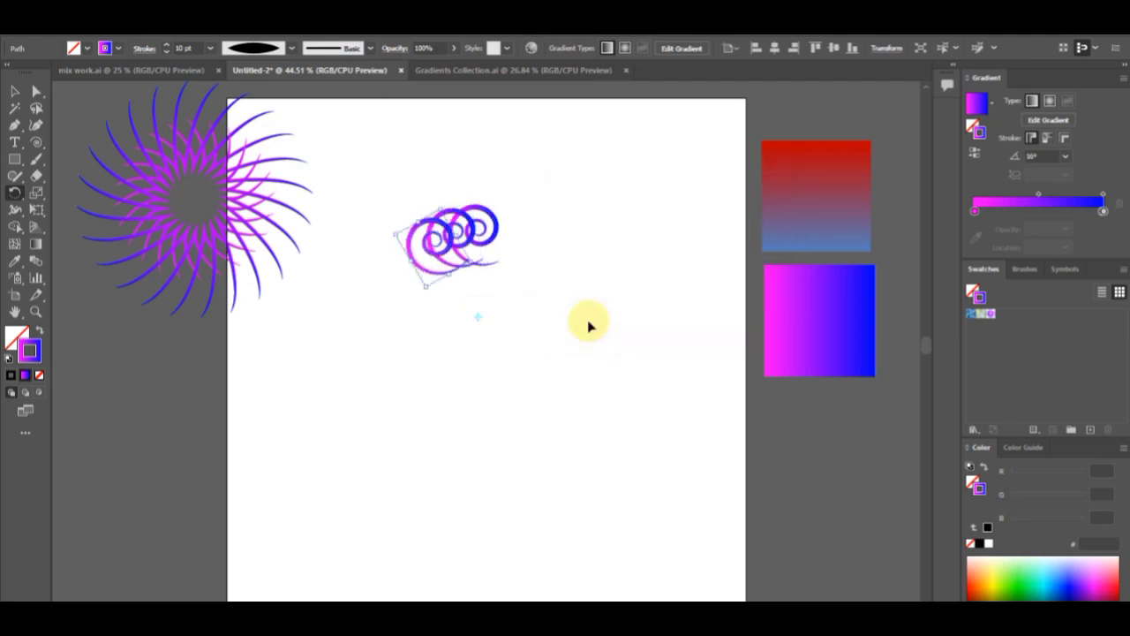
{"action": "key", "text": "ctrl+d"}
{"action": "key", "text": "ctrl+d"}
{"action": "key", "text": "ctrl+d"}
{"action": "key", "text": "ctrl+d"}
{"action": "key", "text": "ctrl+d"}
{"action": "key", "text": "ctrl+d"}
{"action": "key", "text": "ctrl+d"}
{"action": "key", "text": "ctrl+d"}
{"action": "key", "text": "ctrl+d"}
{"action": "key", "text": "ctrl+d"}
{"action": "key", "text": "ctrl+d"}
{"action": "key", "text": "ctrl+d"}
{"action": "key", "text": "ctrl+d"}
{"action": "key", "text": "ctrl+d"}
{"action": "key", "text": "ctrl+d"}
{"action": "key", "text": "ctrl+d"}
{"action": "key", "text": "ctrl+d"}
{"action": "key", "text": "ctrl+d"}
{"action": "key", "text": "ctrl+d"}
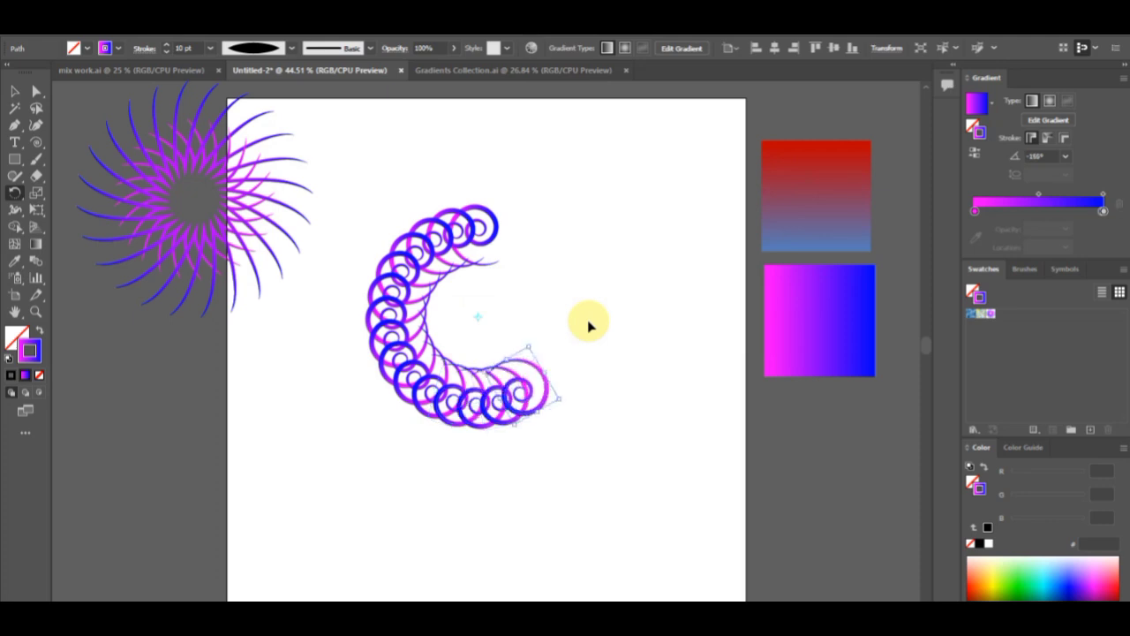
{"action": "key", "text": "ctrl+d"}
{"action": "key", "text": "ctrl+d"}
{"action": "key", "text": "ctrl+d"}
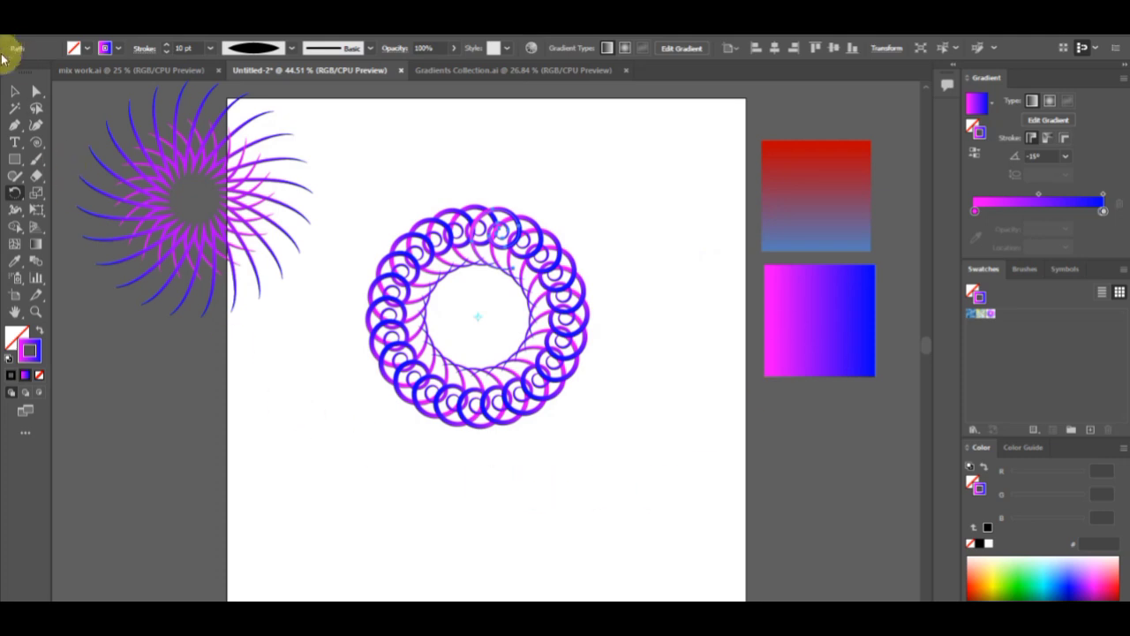
{"action": "left_click", "coordinate": [11, 90]}
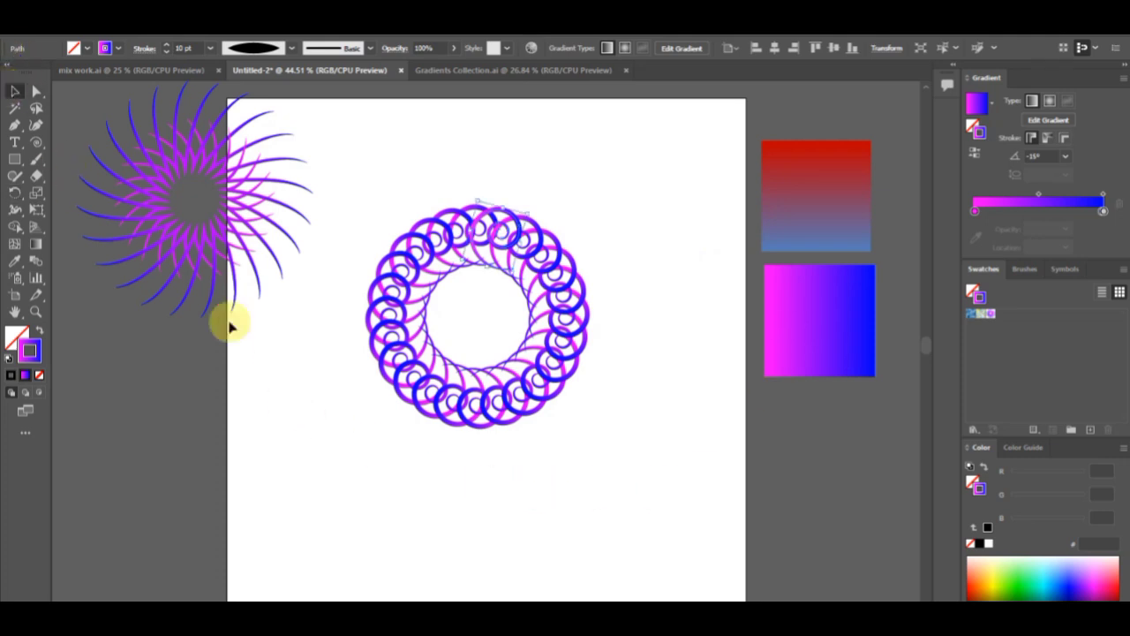
{"action": "left_click", "coordinate": [473, 484]}
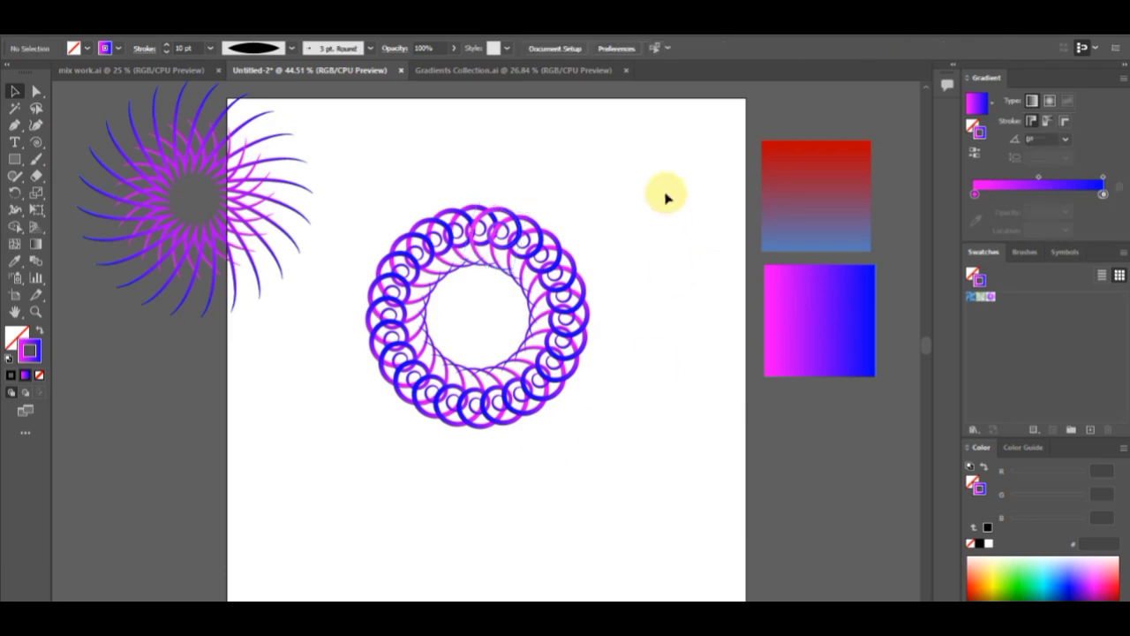
Move the whole spiral ring down and to the right, and delete the stray unpainted path inside it.
{"action": "left_click_drag", "start_coordinate": [633, 179], "coordinate": [397, 433]}
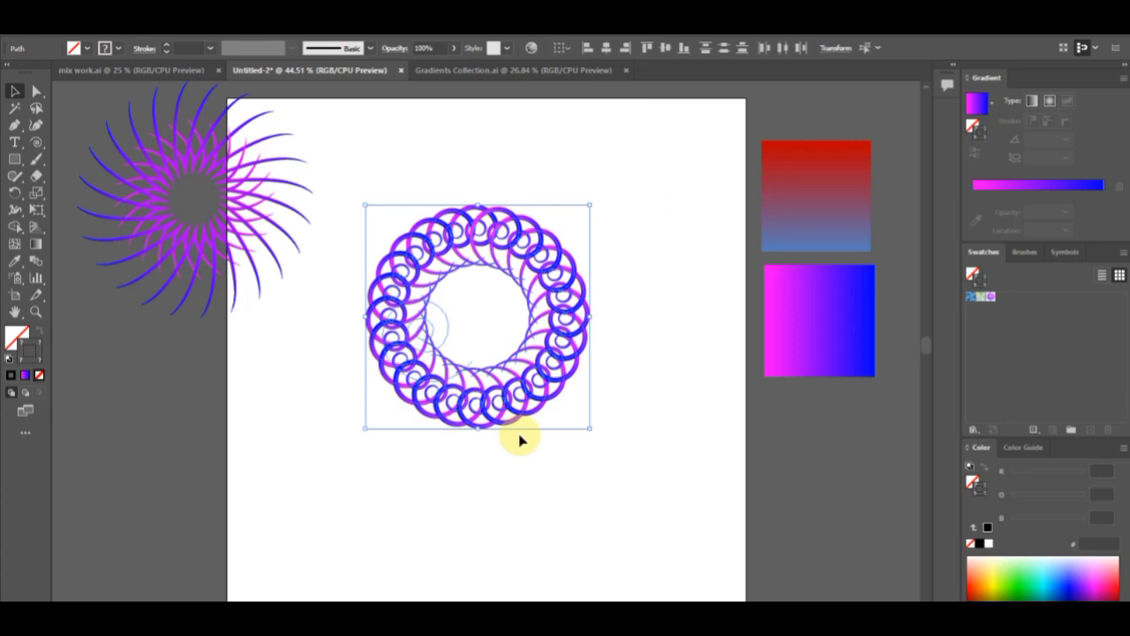
{"action": "left_click_drag", "start_coordinate": [512, 390], "coordinate": [612, 414]}
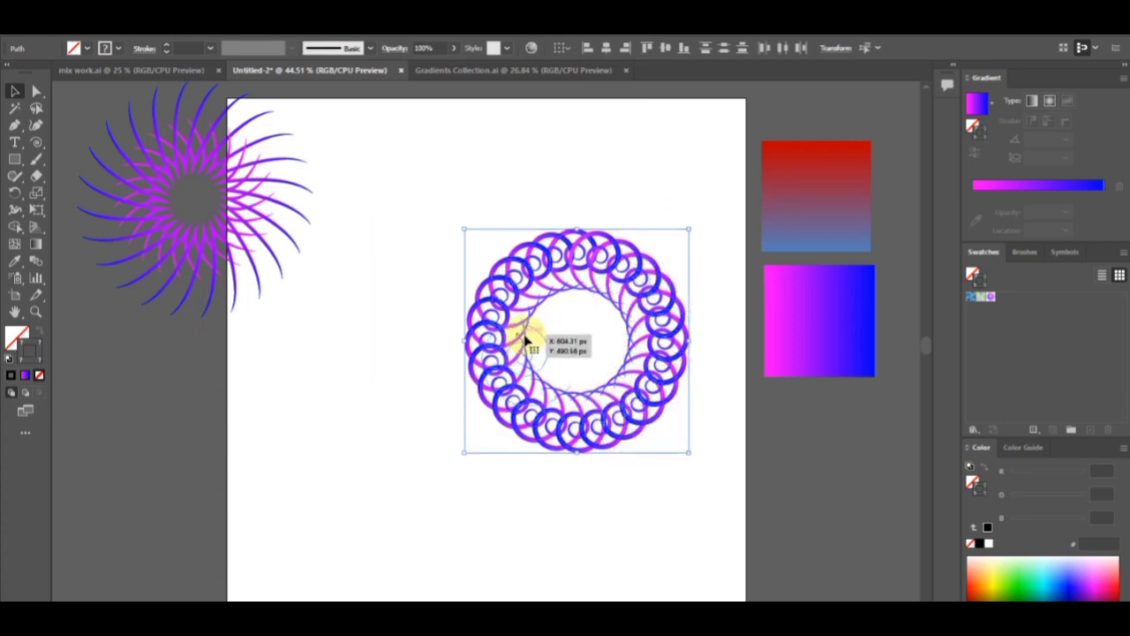
{"action": "left_click", "coordinate": [373, 372]}
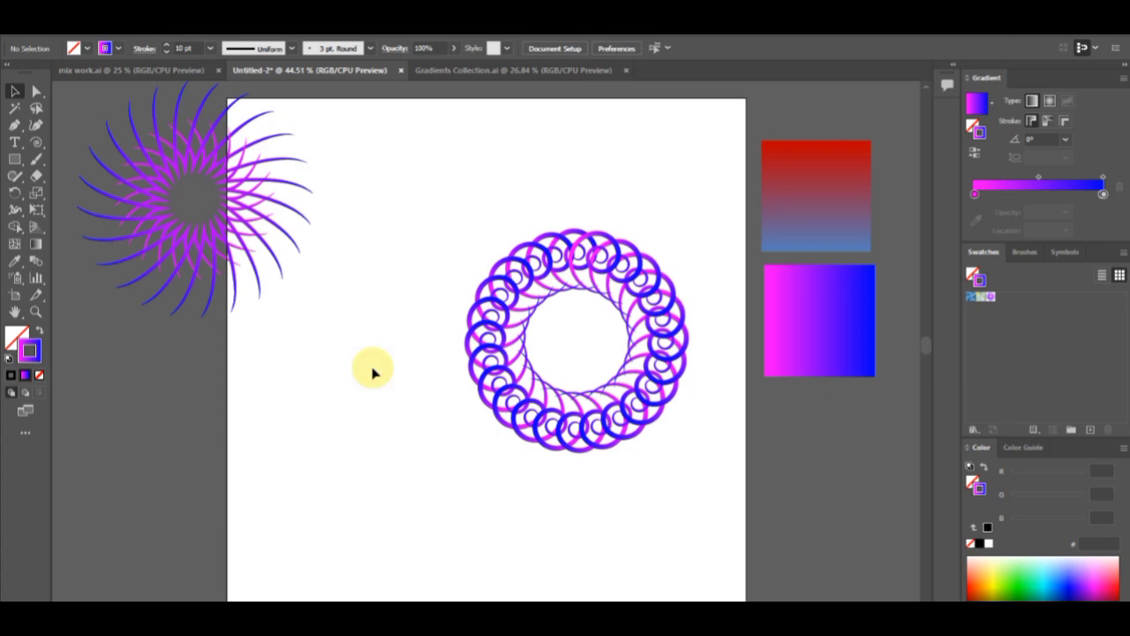
{"action": "left_click", "coordinate": [533, 351]}
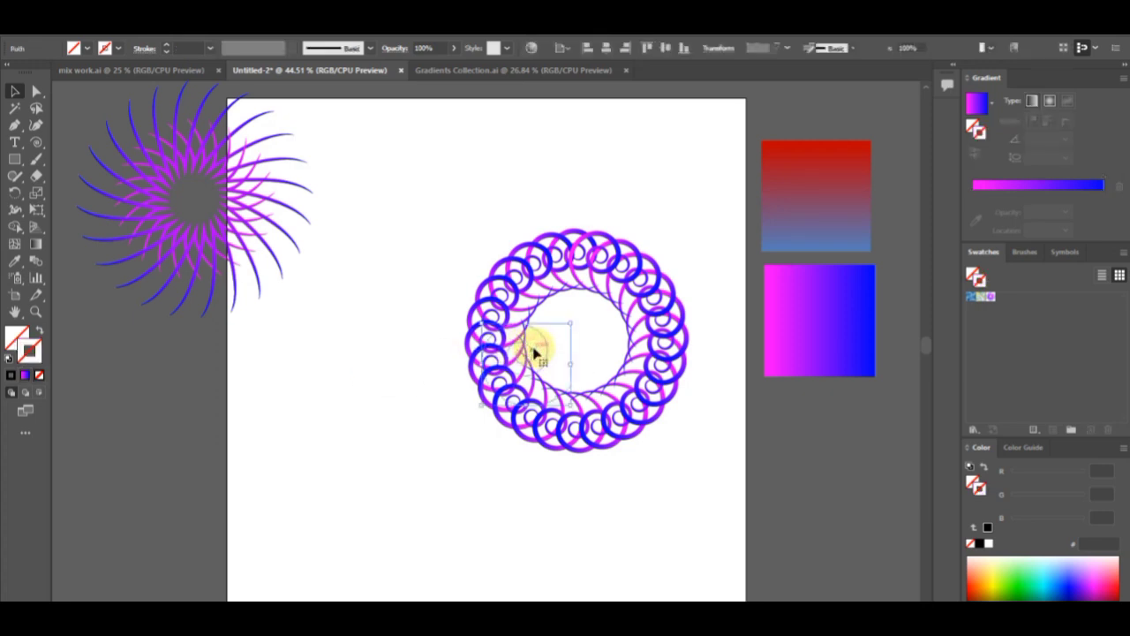
{"action": "key", "text": "Delete"}
Group all the ring's spirals and place the ring, scaled down, beside the flower along the artboard's upper edge.
{"action": "left_click_drag", "start_coordinate": [478, 225], "coordinate": [651, 463]}
{"action": "right_click", "coordinate": [621, 421]}
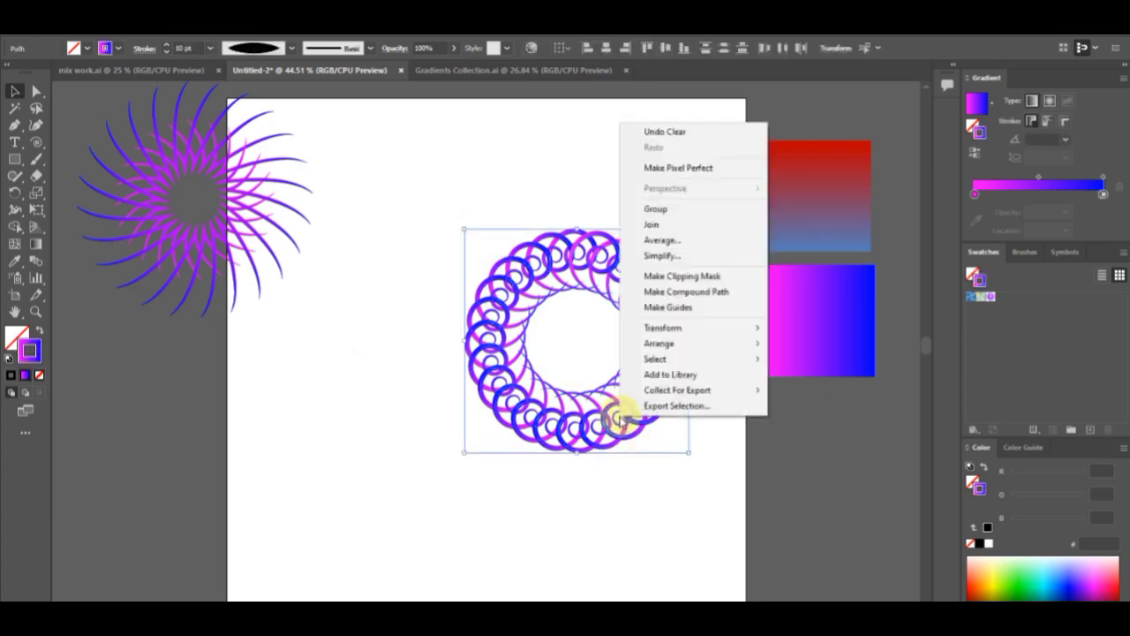
{"action": "left_click", "coordinate": [654, 210]}
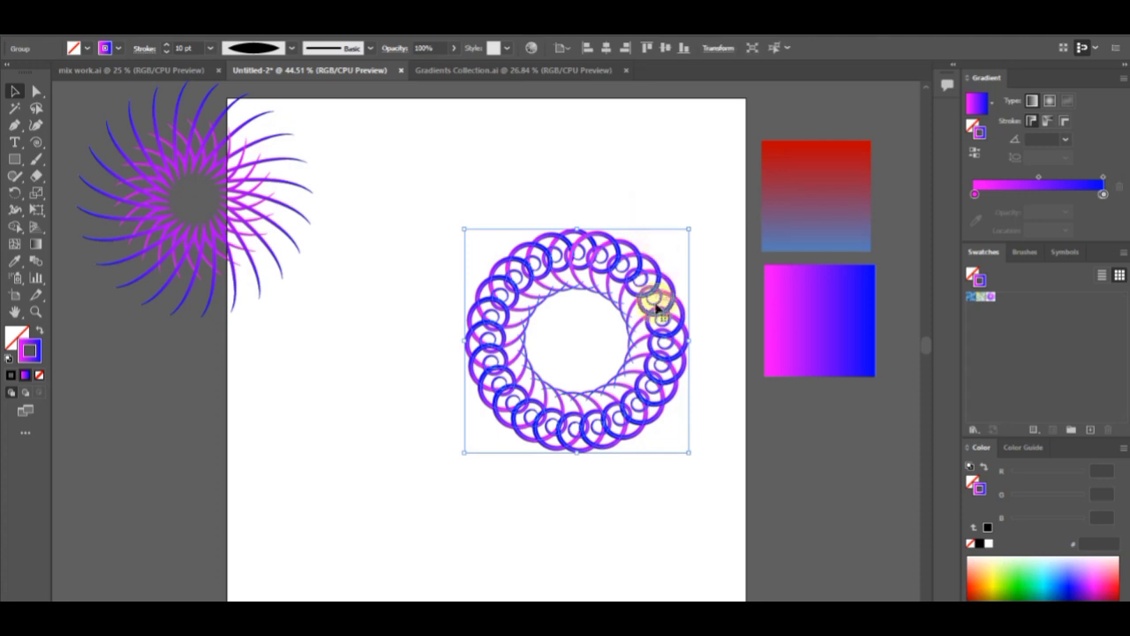
{"action": "left_click_drag", "start_coordinate": [547, 260], "coordinate": [442, 126]}
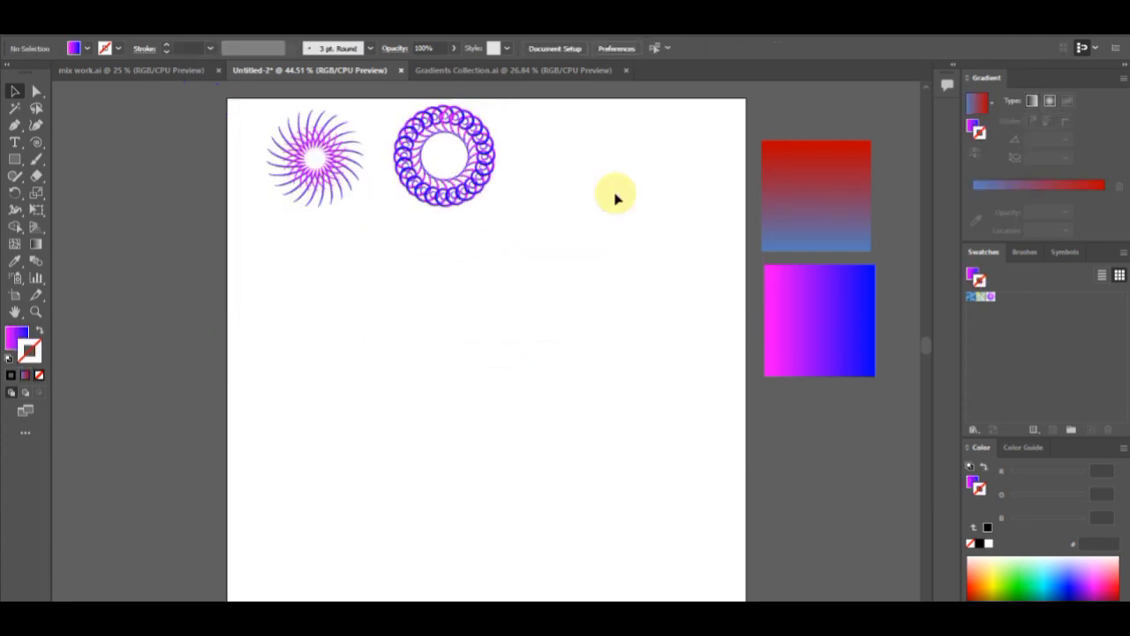
Draw a small new spiral near the middle of the artboard with a magenta-to-blue gradient stroke and no fill.
{"action": "left_click", "coordinate": [37, 142]}
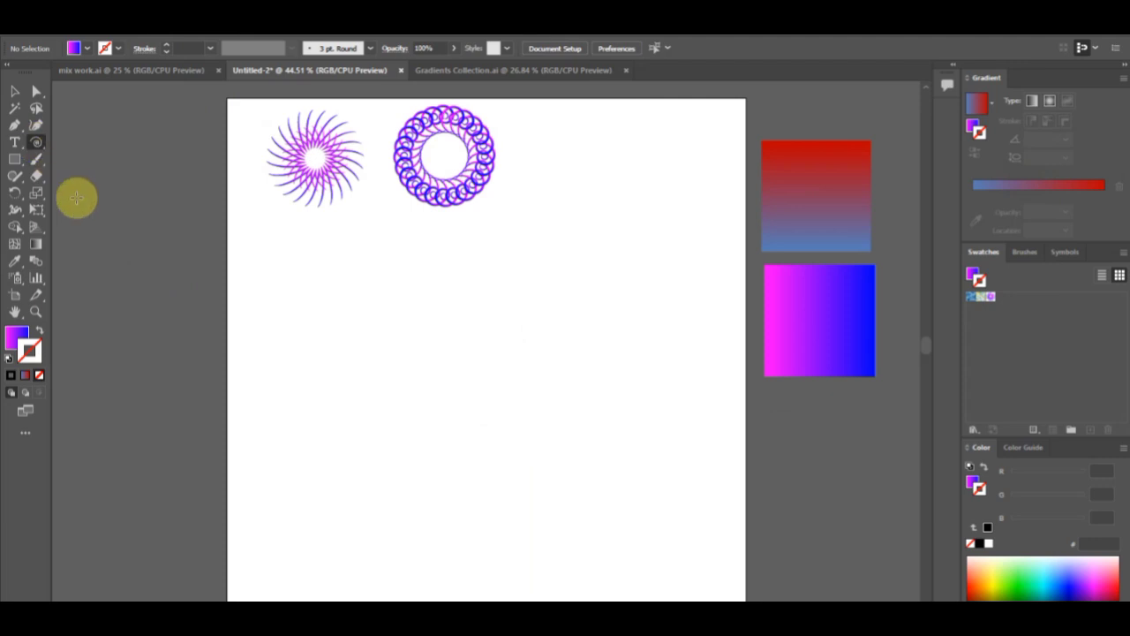
{"action": "left_click", "coordinate": [40, 330]}
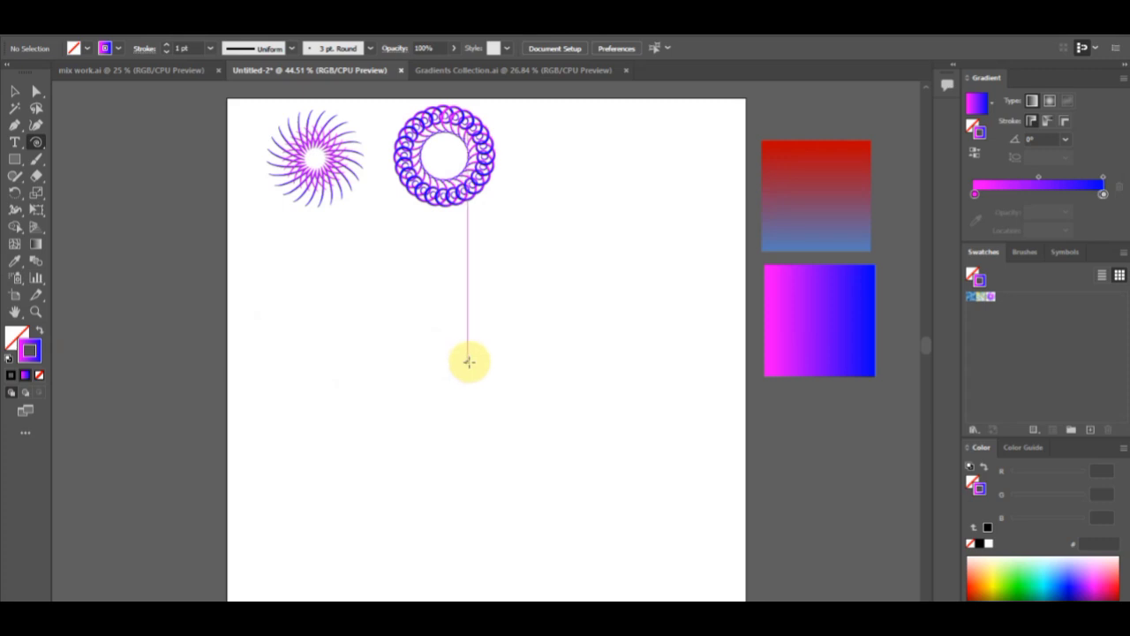
{"action": "left_click_drag", "start_coordinate": [474, 366], "coordinate": [479, 391]}
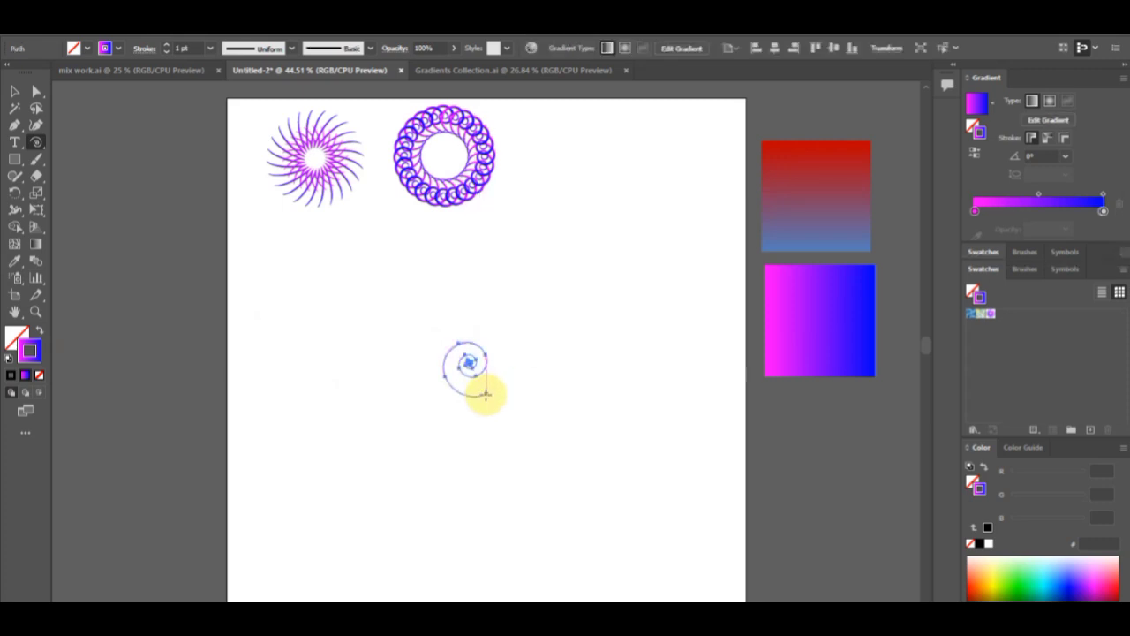
Set the new spiral's stroke weight to 5 pt and apply the elliptical width profile with tapered ends.
{"action": "left_click", "coordinate": [210, 48]}
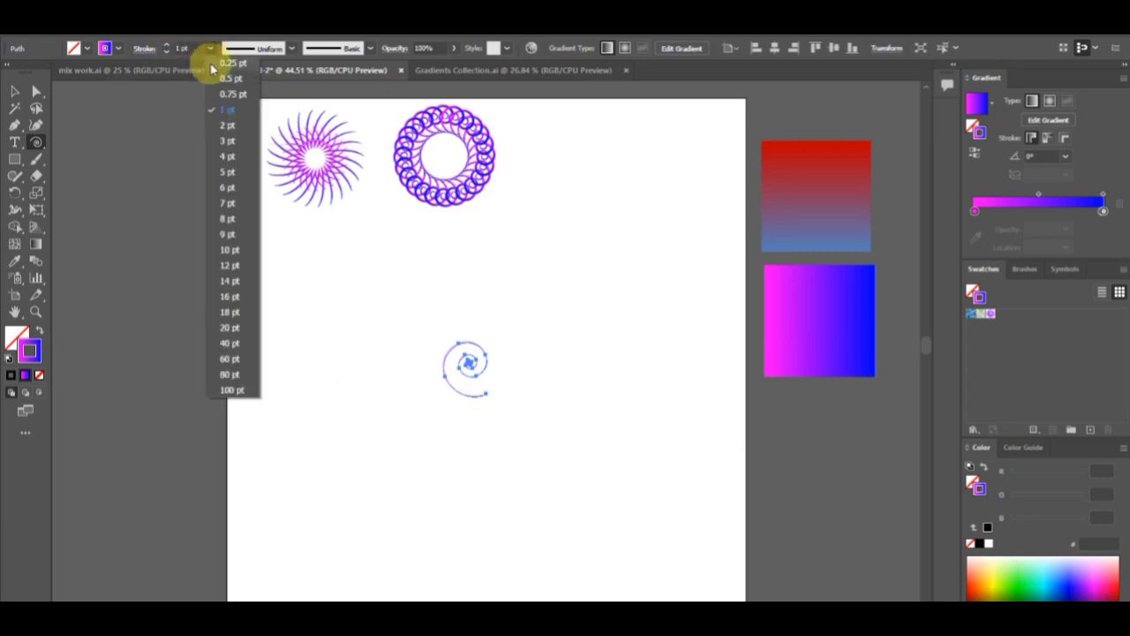
{"action": "left_click", "coordinate": [228, 172]}
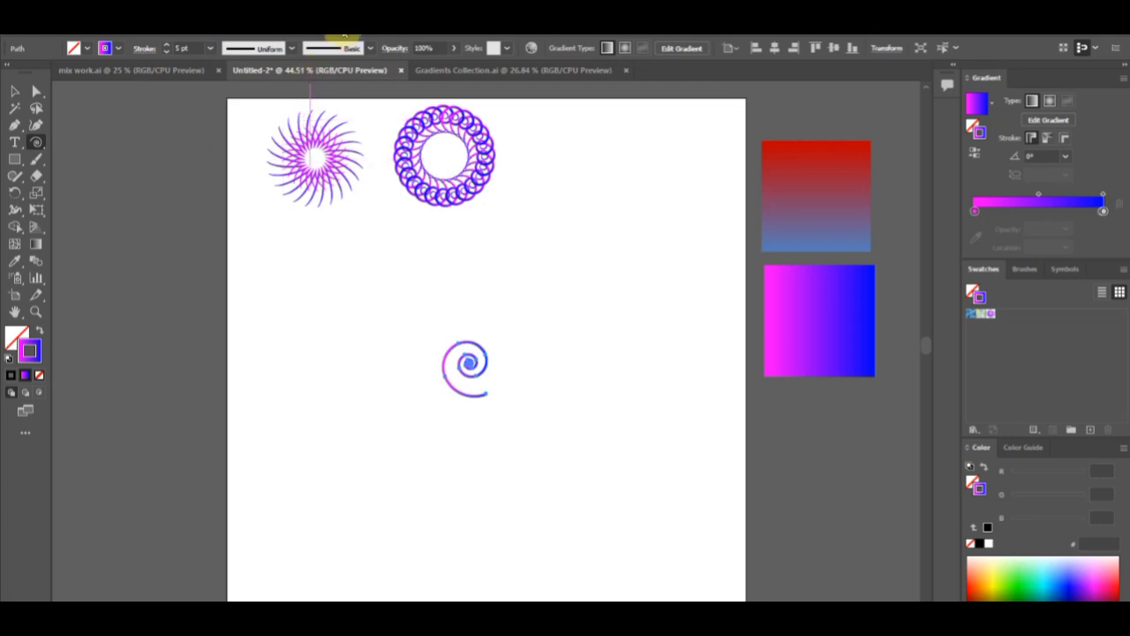
{"action": "left_click", "coordinate": [292, 49]}
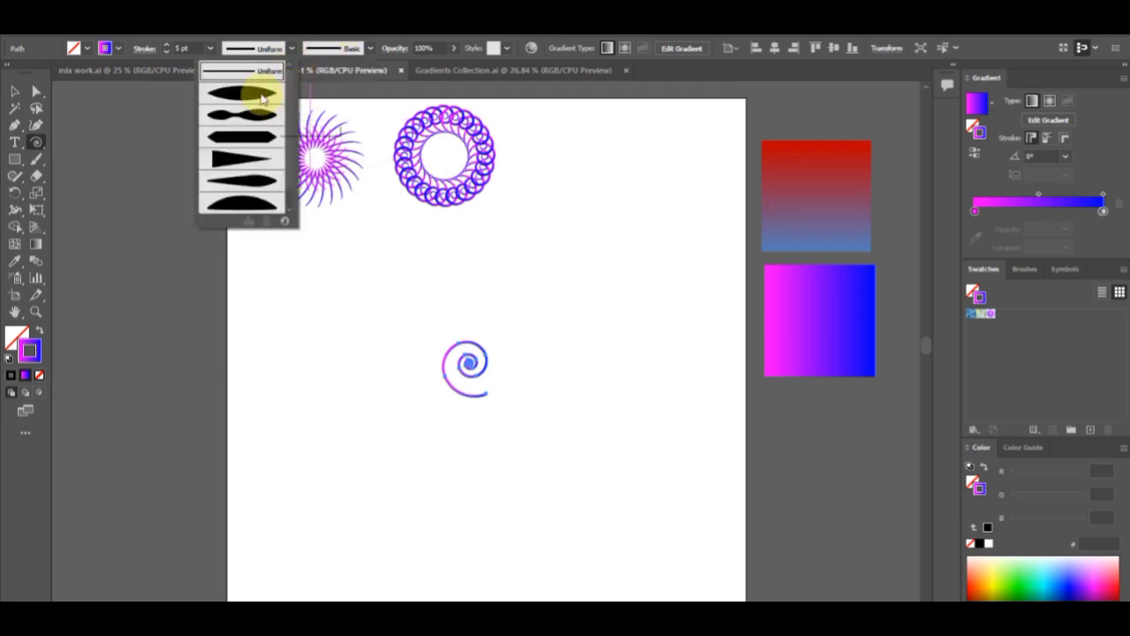
{"action": "left_click", "coordinate": [261, 95]}
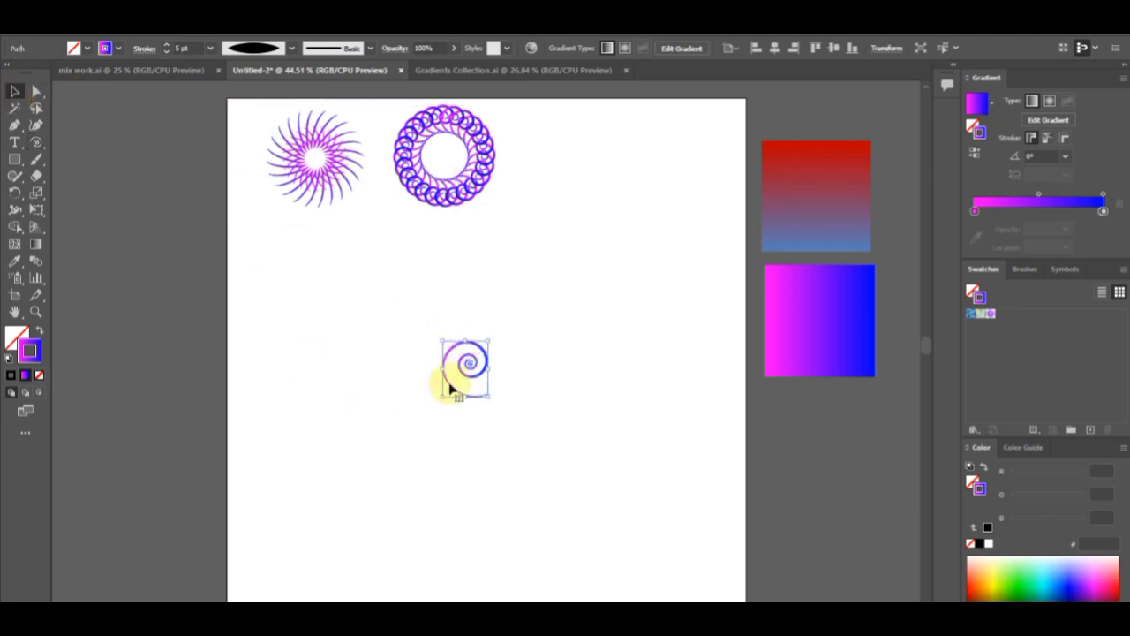
Move the new spiral up and create a copy of it rotated 30° around a point below it.
{"action": "left_click_drag", "start_coordinate": [473, 375], "coordinate": [477, 304]}
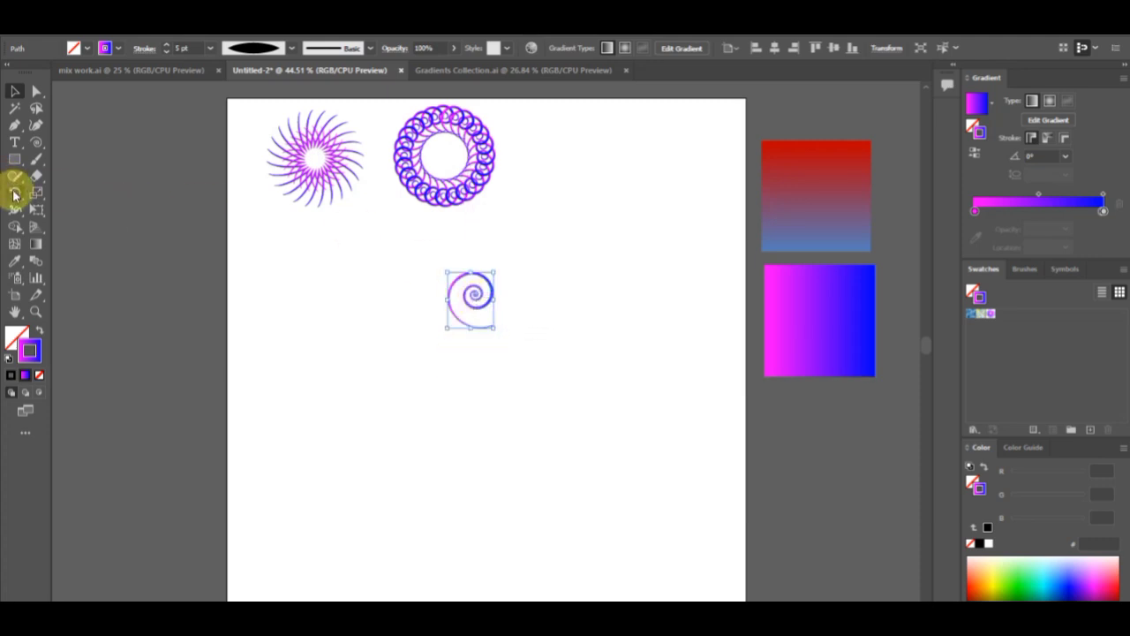
{"action": "left_click", "coordinate": [15, 194]}
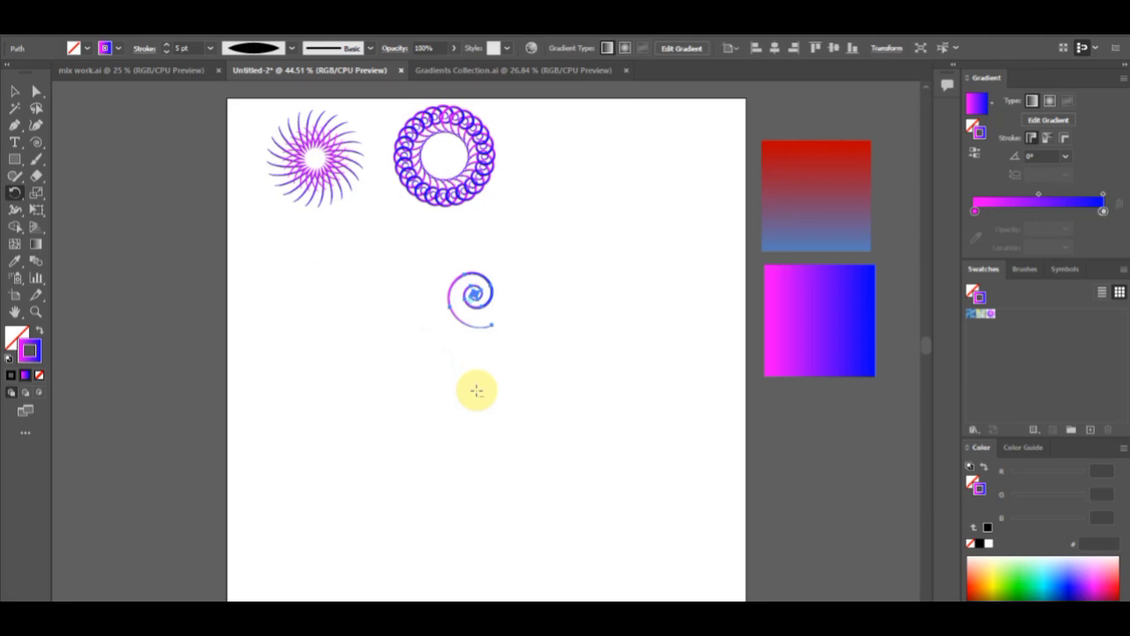
{"action": "left_click", "coordinate": [476, 391], "text": "alt"}
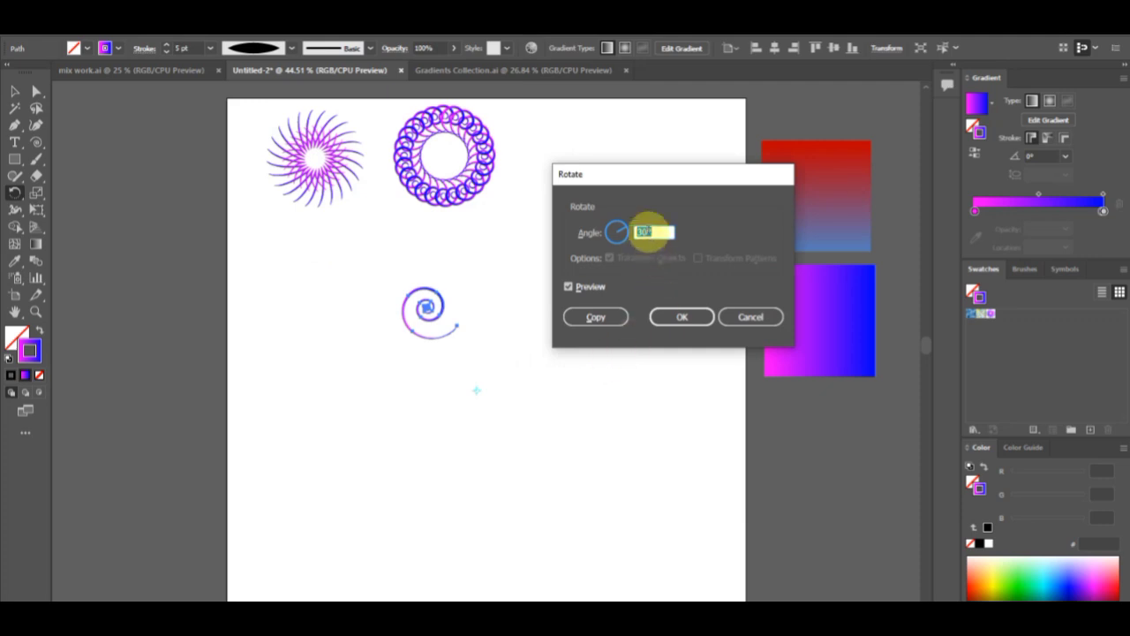
{"action": "left_click", "coordinate": [594, 319]}
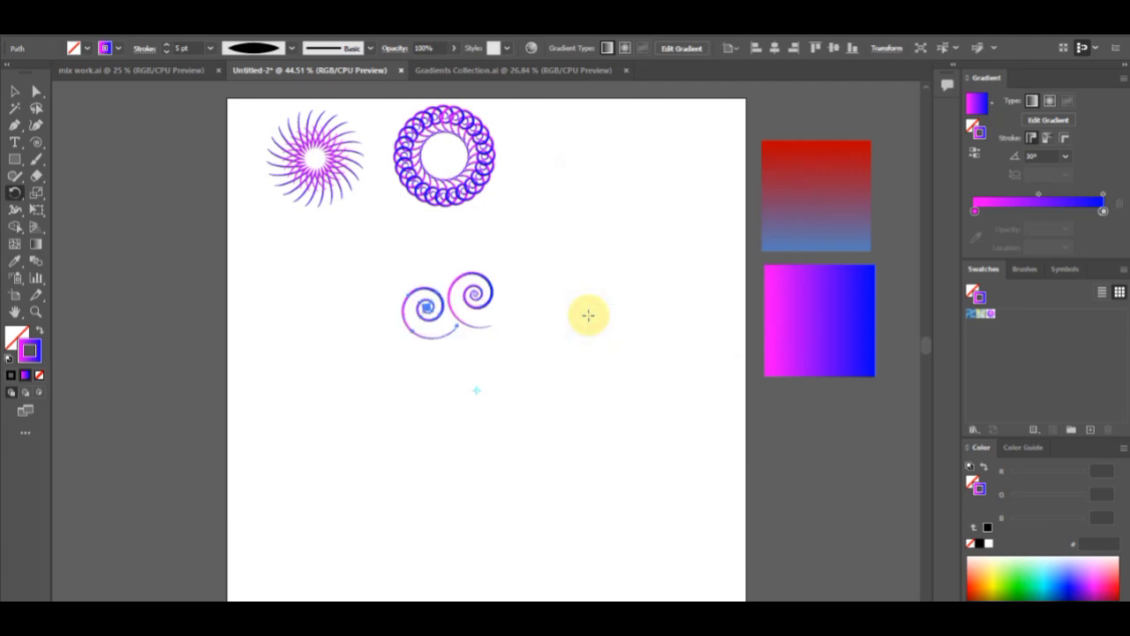
Repeat the 30° rotated copy until twelve spirals form a complete circle.
{"action": "key", "text": "ctrl+d"}
{"action": "key", "text": "ctrl+d"}
{"action": "key", "text": "ctrl+d"}
{"action": "key", "text": "ctrl+d"}
{"action": "key", "text": "ctrl+d"}
{"action": "key", "text": "ctrl+d"}
{"action": "key", "text": "ctrl+d"}
{"action": "key", "text": "ctrl+d"}
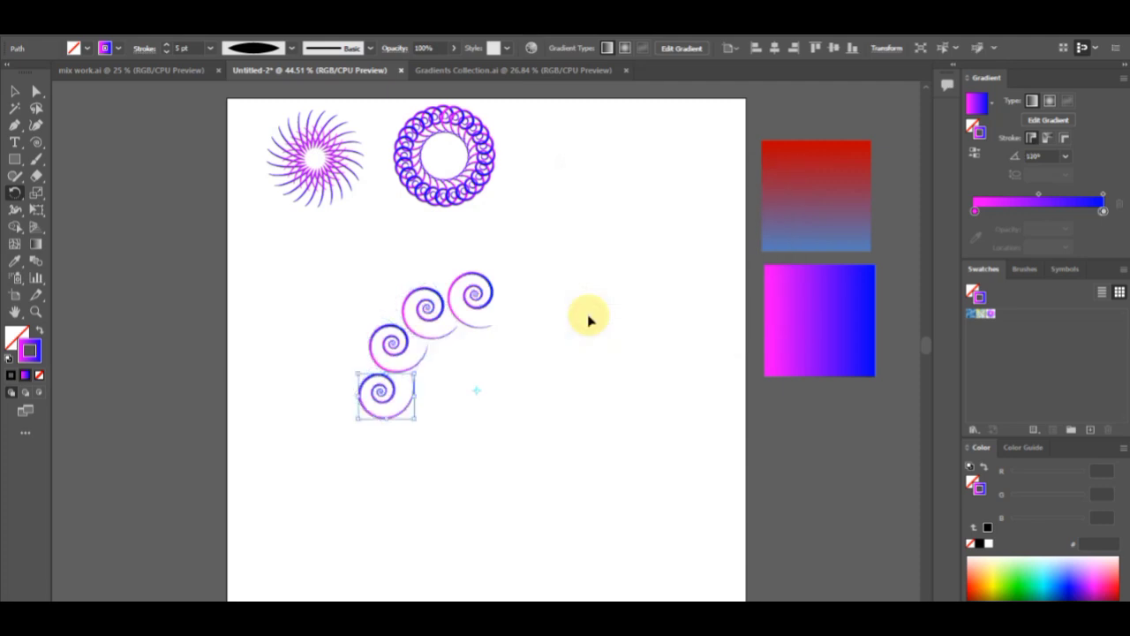
{"action": "key", "text": "ctrl+d"}
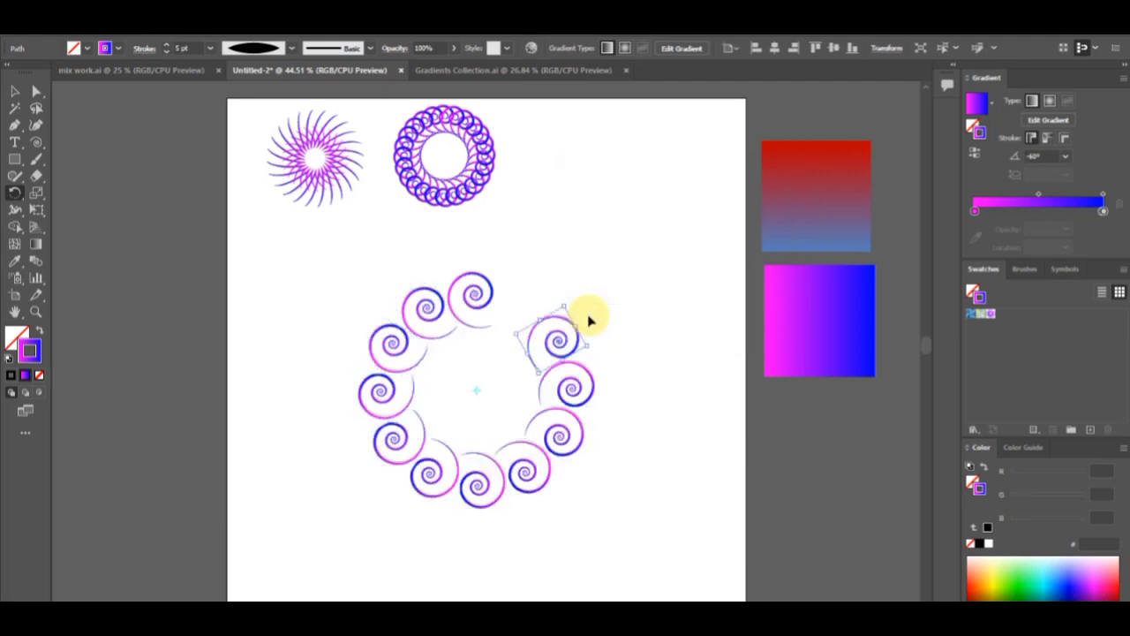
{"action": "key", "text": "ctrl+d"}
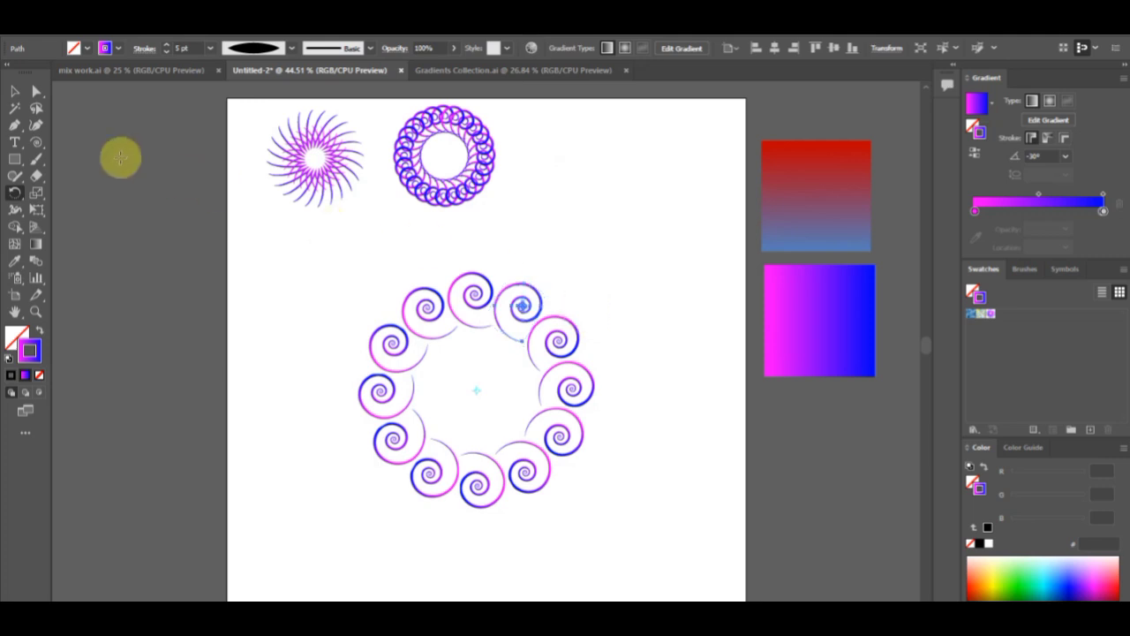
Select all twelve spirals of the circle and group them into one object.
{"action": "left_click", "coordinate": [15, 92]}
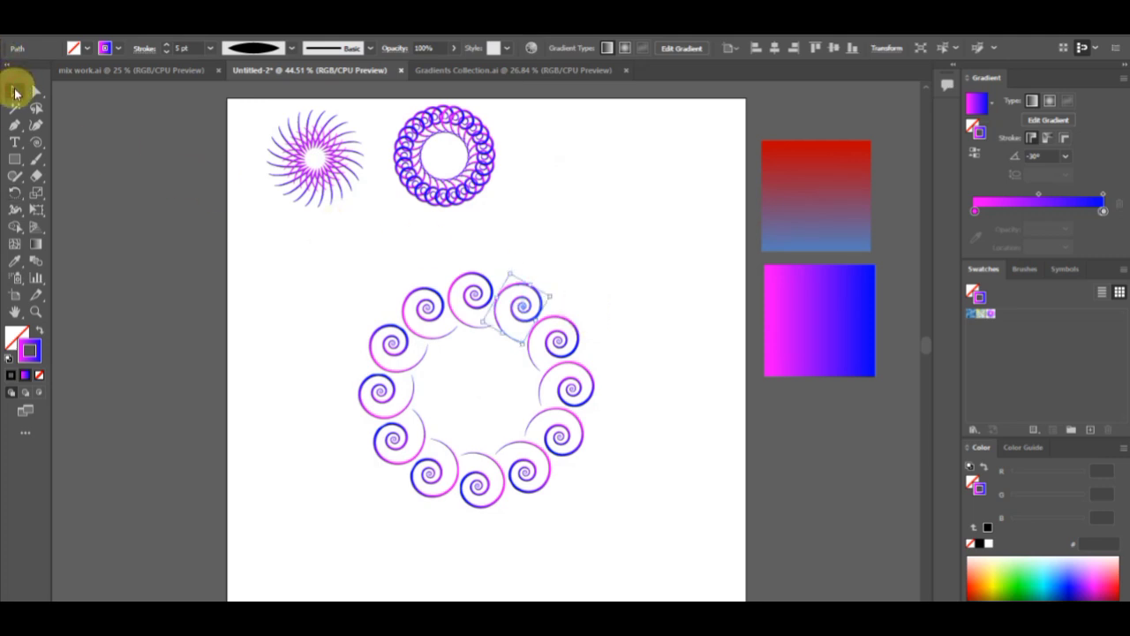
{"action": "left_click_drag", "start_coordinate": [345, 256], "coordinate": [625, 503]}
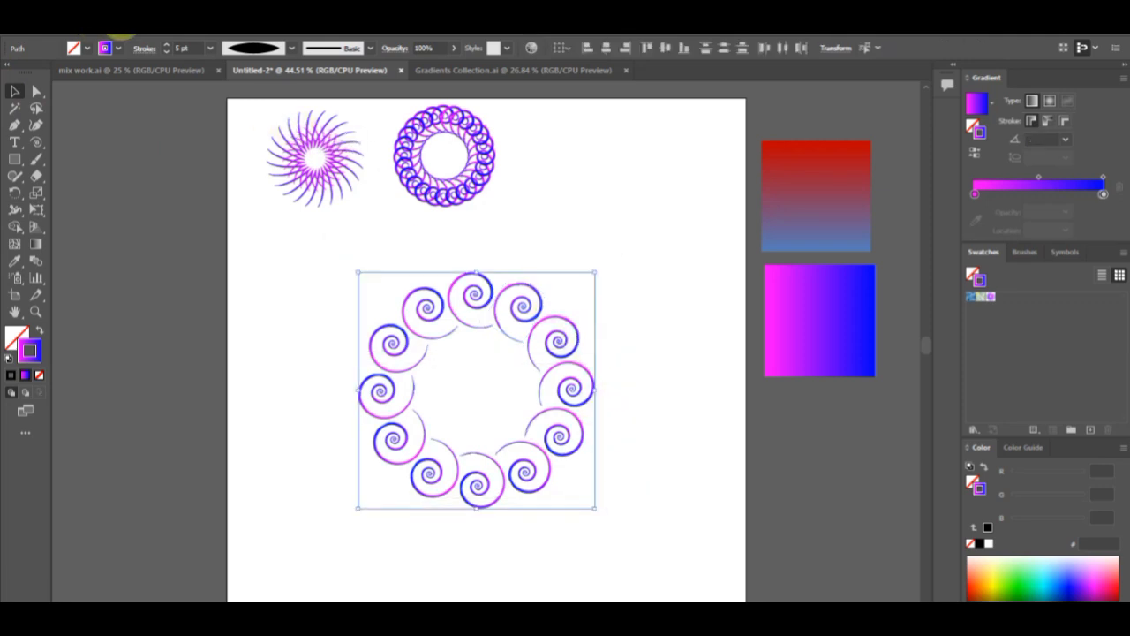
{"action": "left_click", "coordinate": [124, 25]}
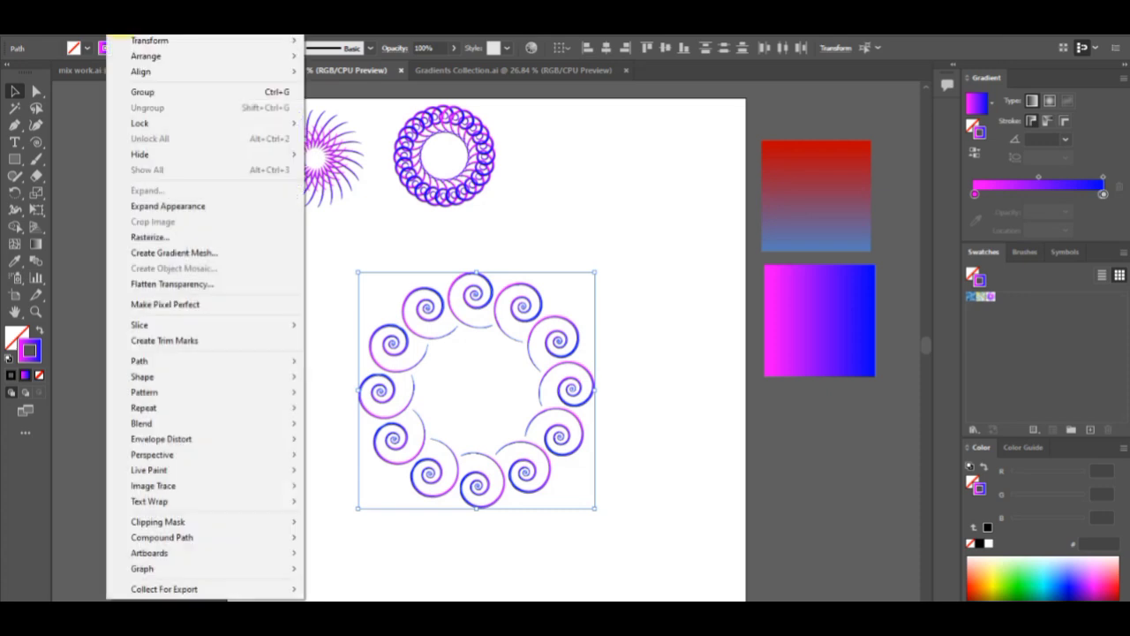
{"action": "left_click", "coordinate": [138, 92]}
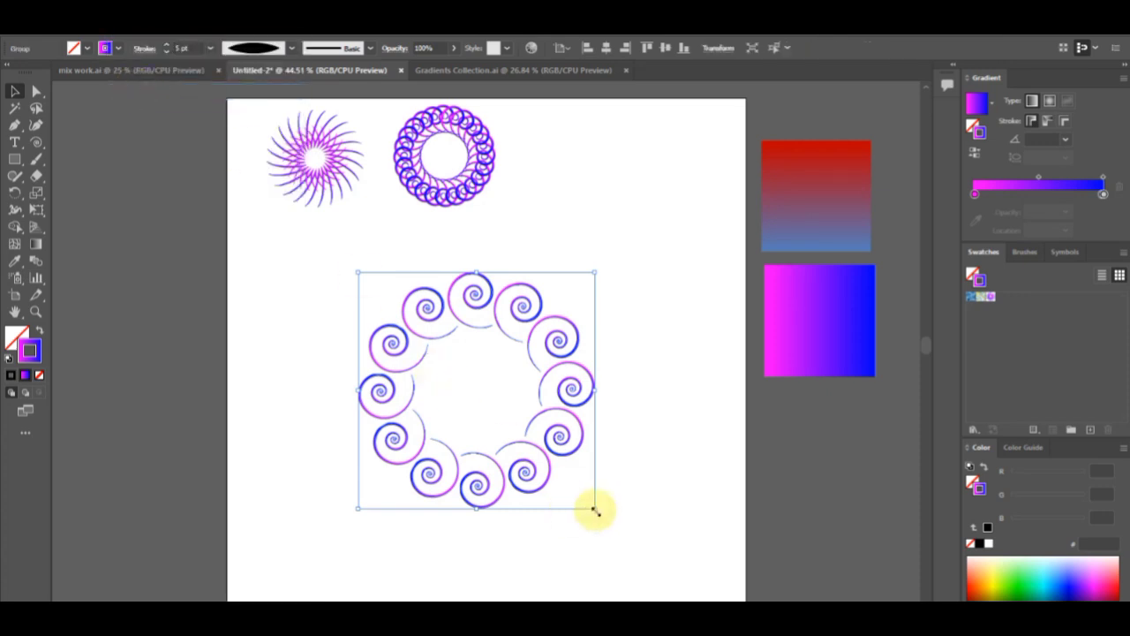
Scale the spiral group down proportionally about its centre and move it beside the two finished ornaments along the artboard's upper edge.
{"action": "left_click_drag", "start_coordinate": [596, 511], "coordinate": [565, 474]}
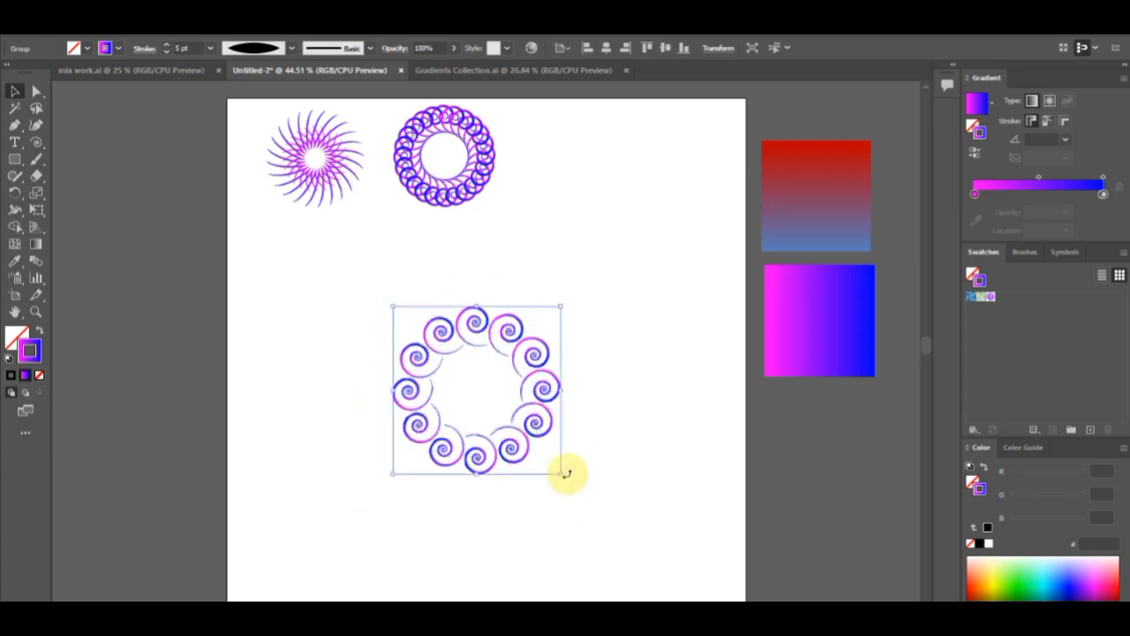
{"action": "left_click", "coordinate": [616, 335]}
{"action": "left_click_drag", "start_coordinate": [591, 344], "coordinate": [639, 247]}
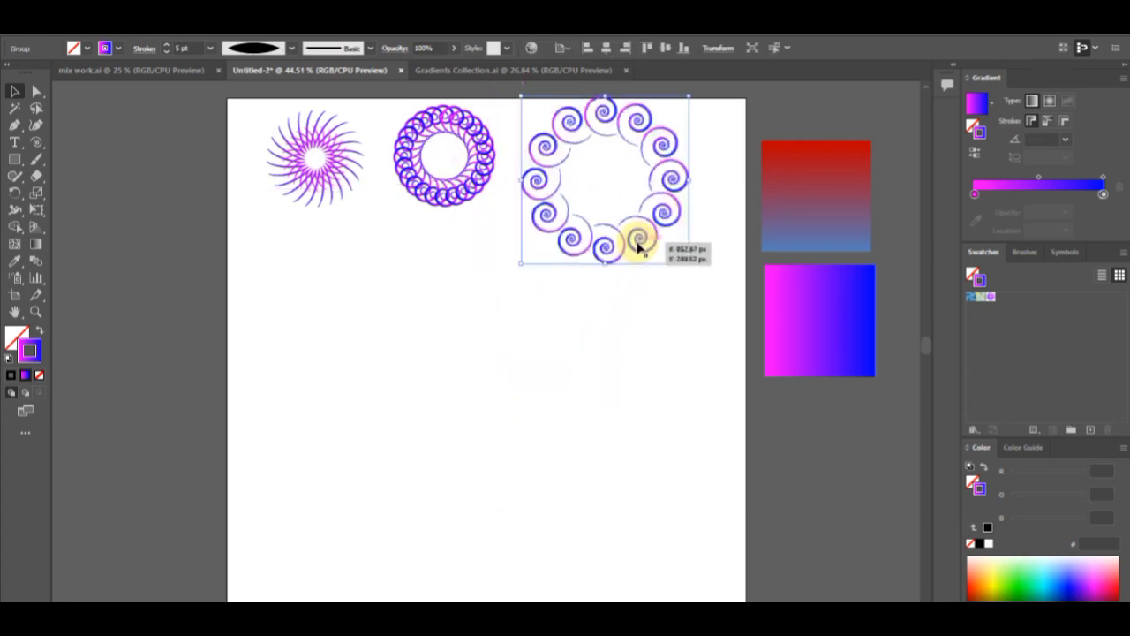